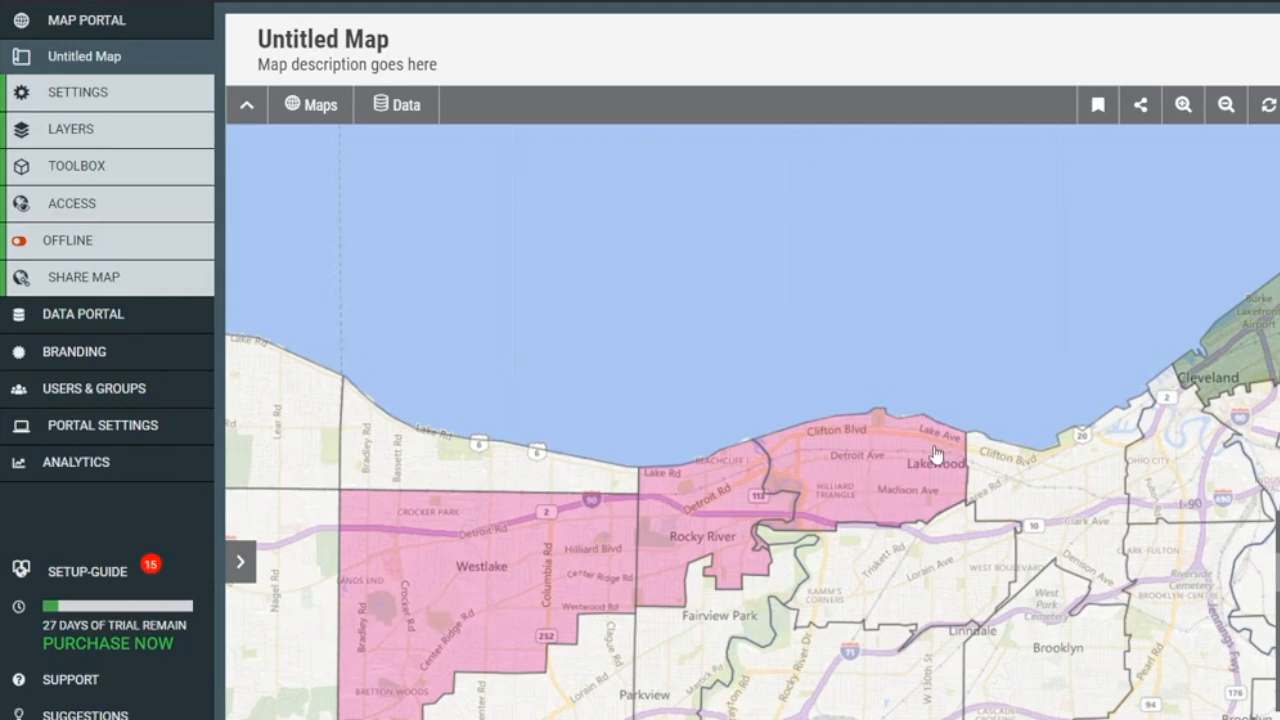
Turn on the Query Tool from the map's toolbox
click(166, 180)
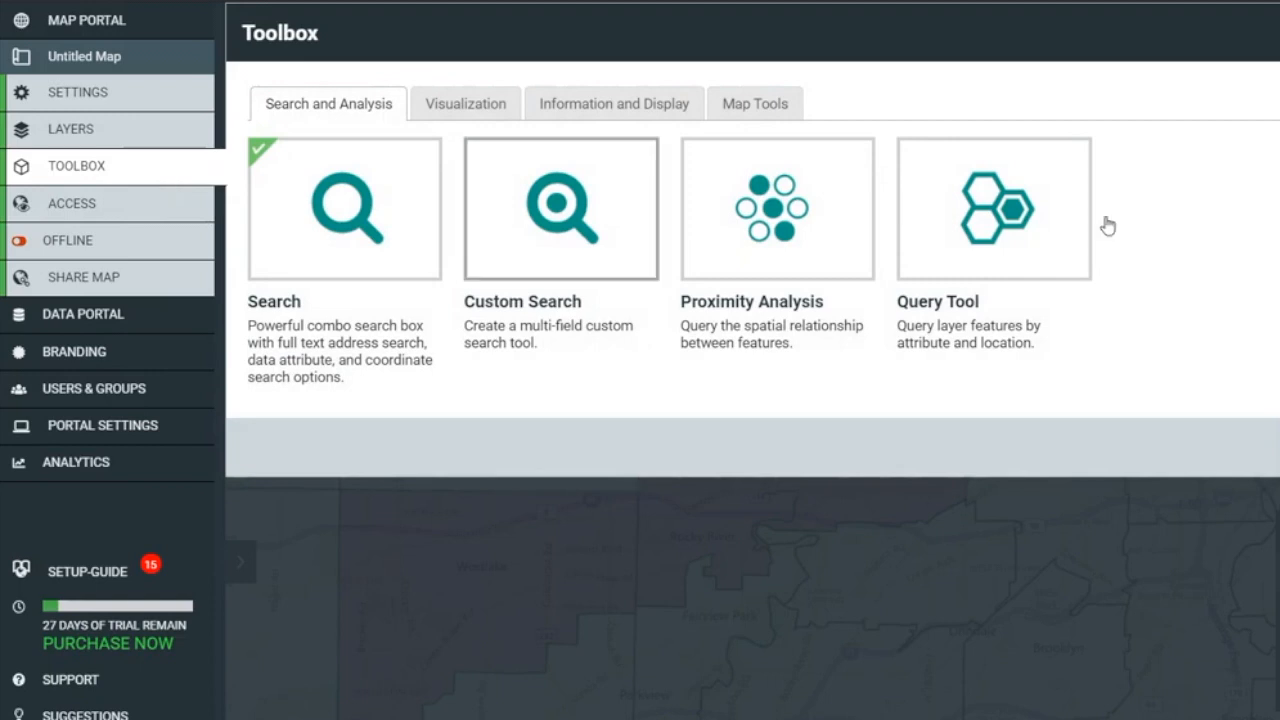
click(1016, 220)
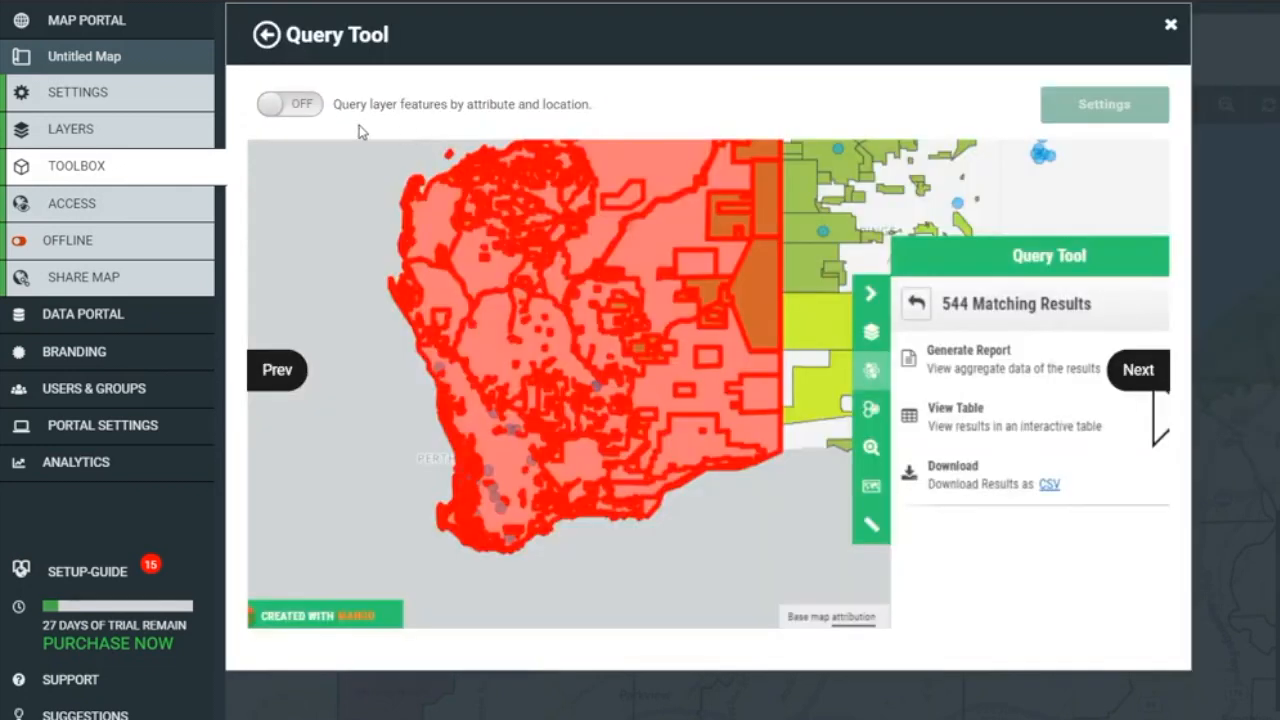
click(305, 110)
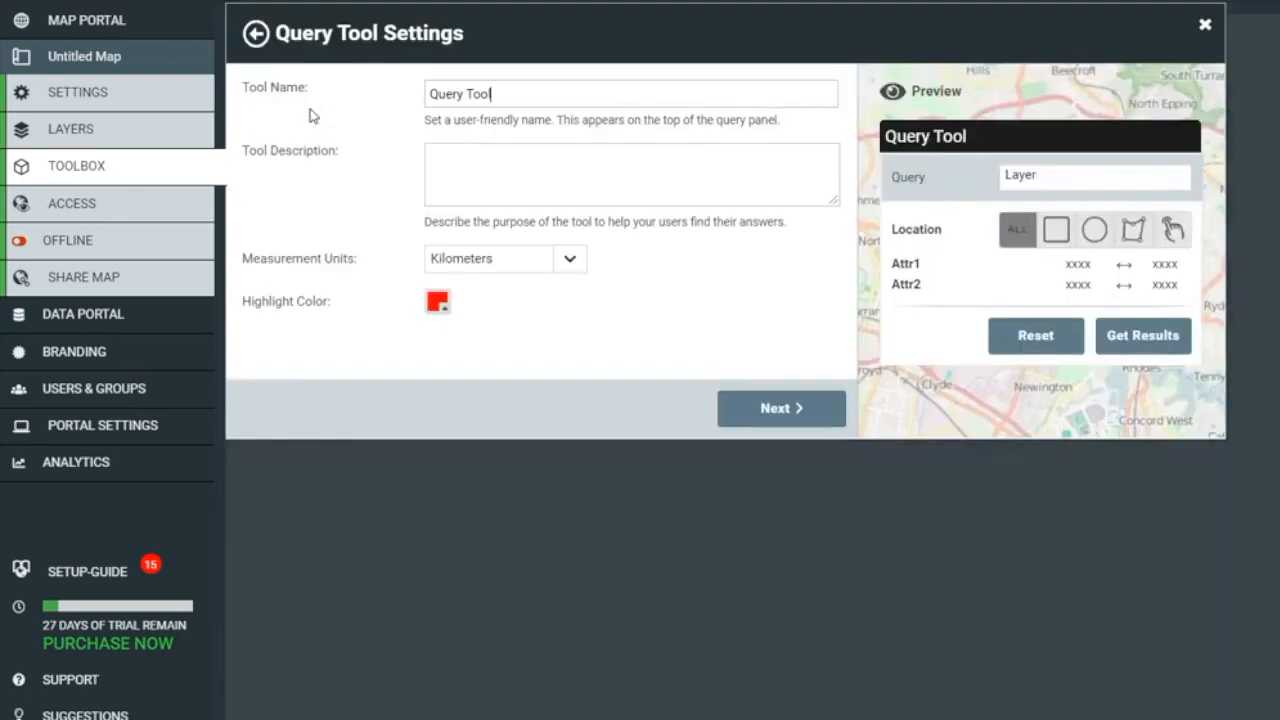
Set the Query Tool's measurement units to Miles and its description to "Select two or more zip codes to summarize"
click(568, 263)
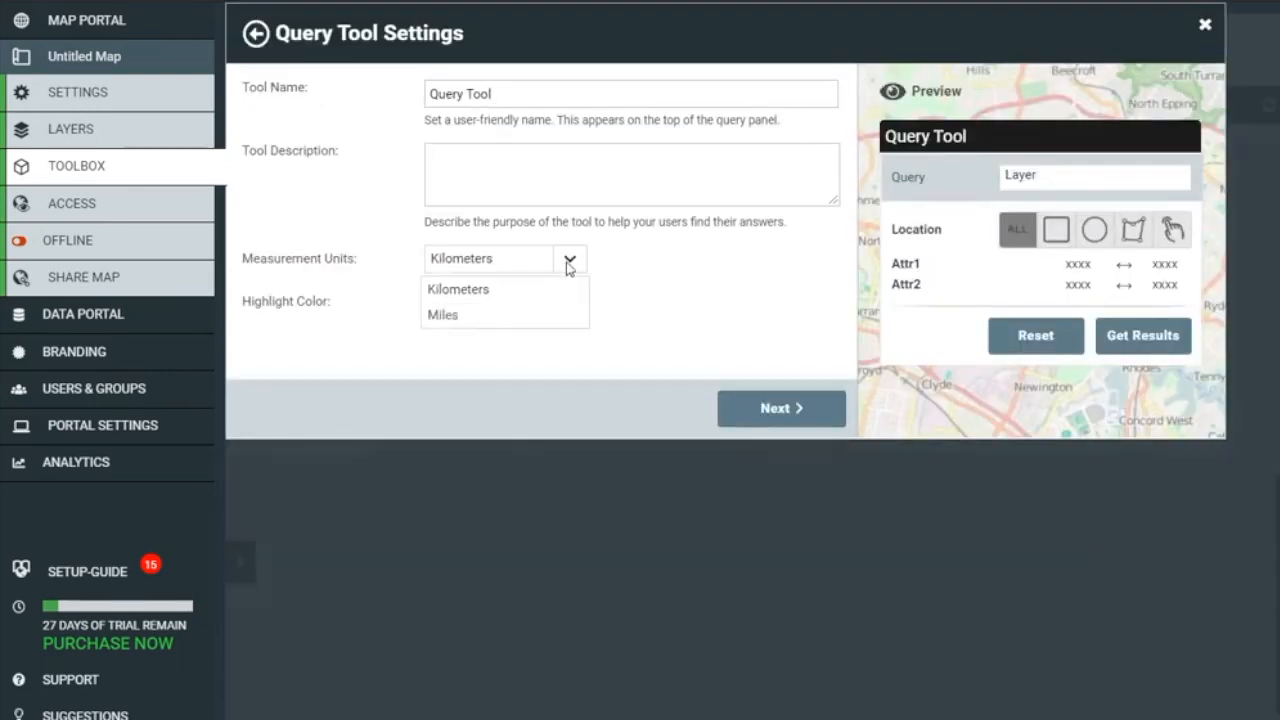
click(550, 315)
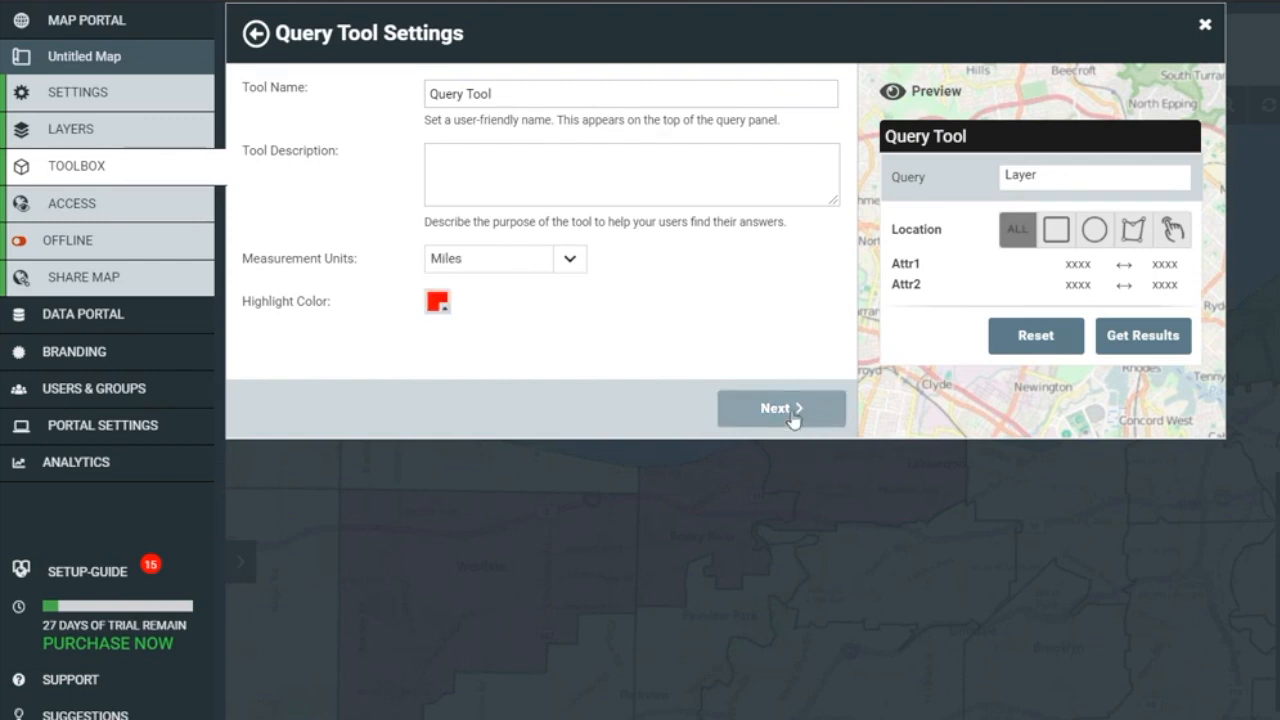
click(604, 168)
text(S)
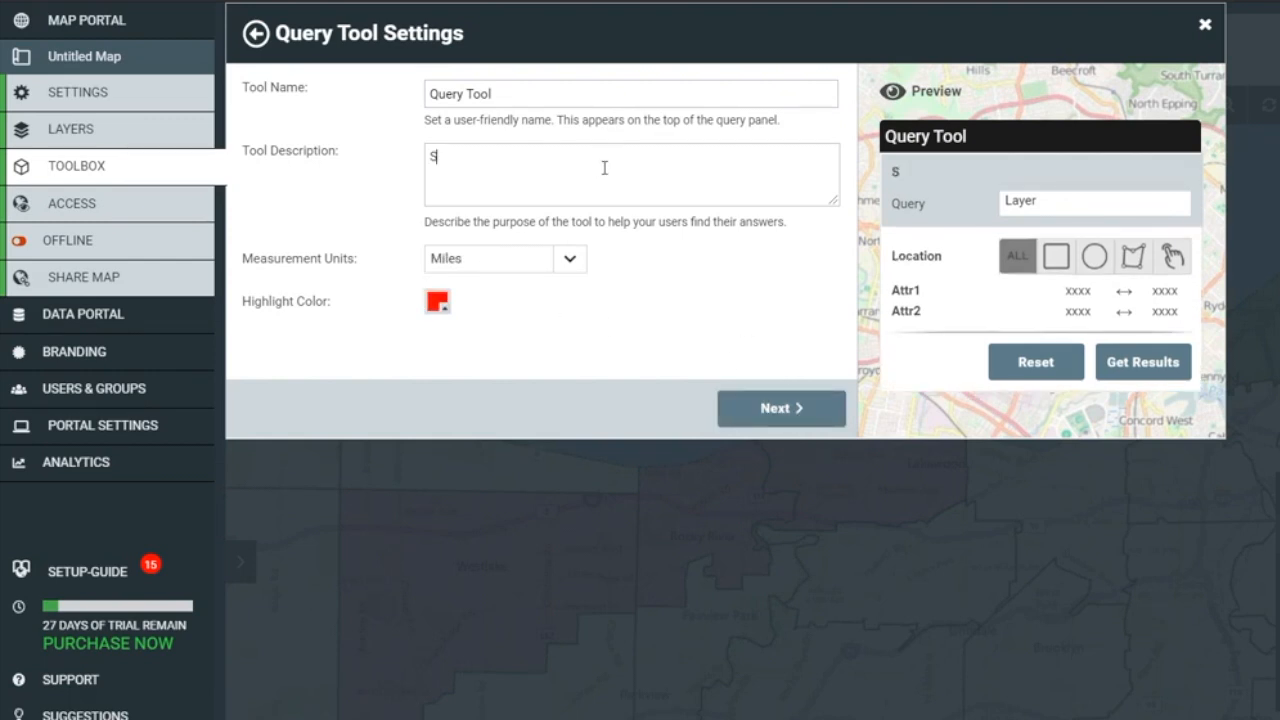
text(elect two or more )
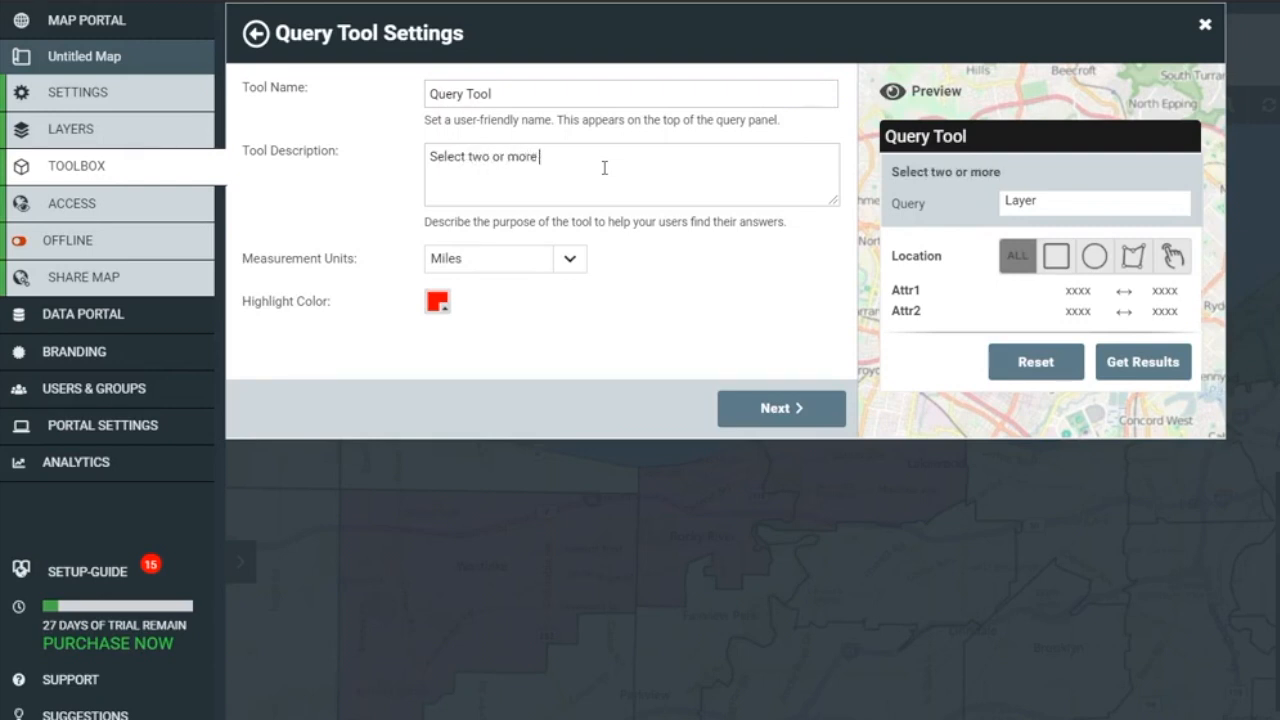
text(zpip codes to summarize)
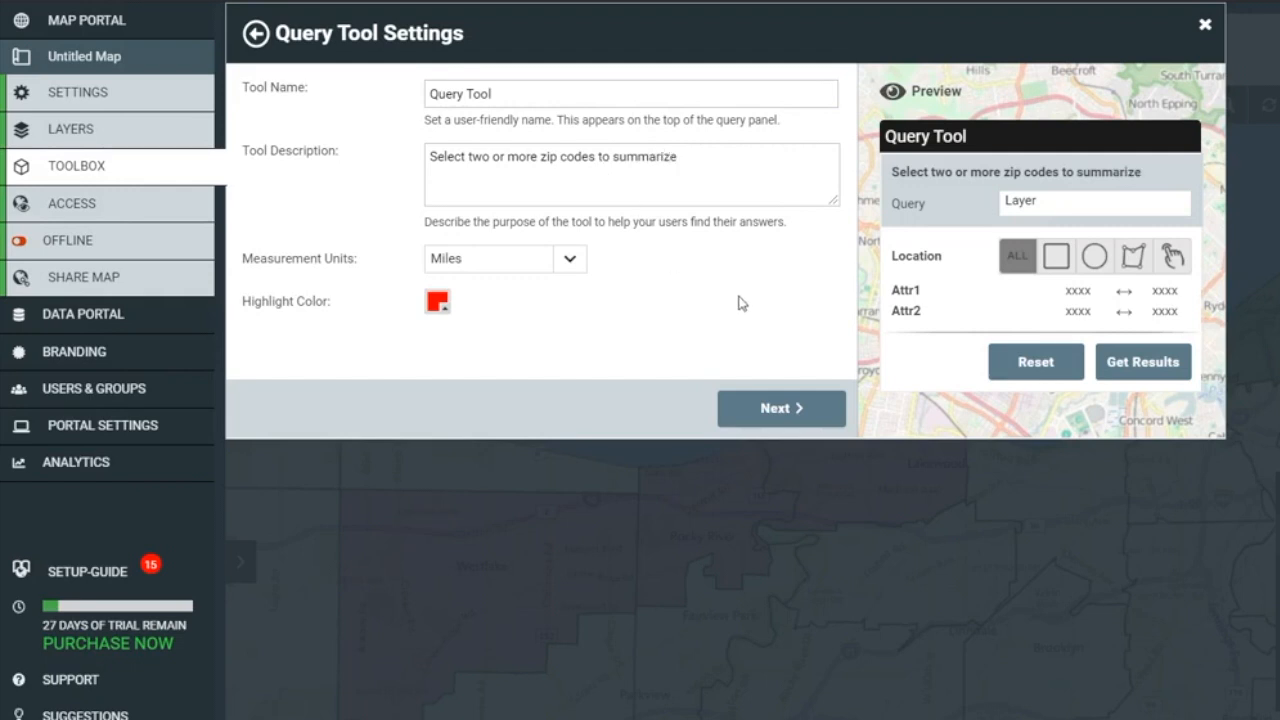
click(783, 422)
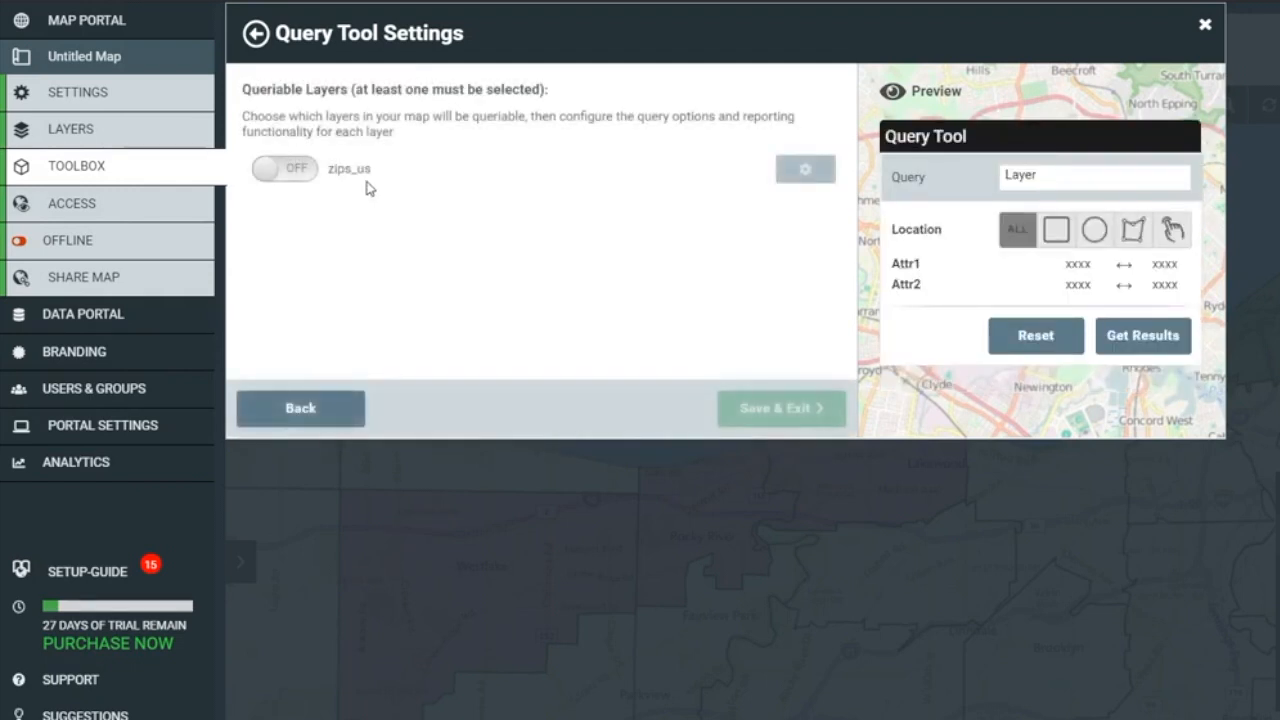
Make the zips_us layer queriable and name it Territories
click(289, 170)
key(ctrl+a)
text(Te)
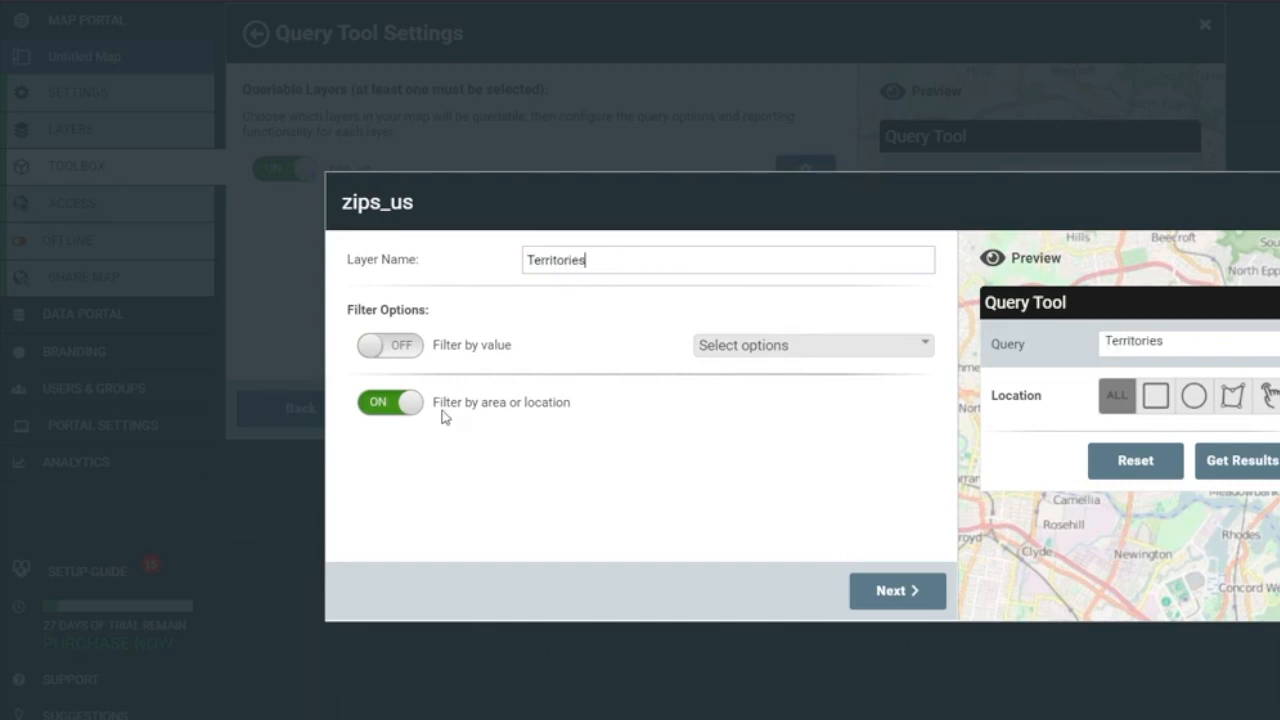
Enable filtering by value for the Territories layer on the ZIP Code field, keeping the area or location filter on
click(412, 346)
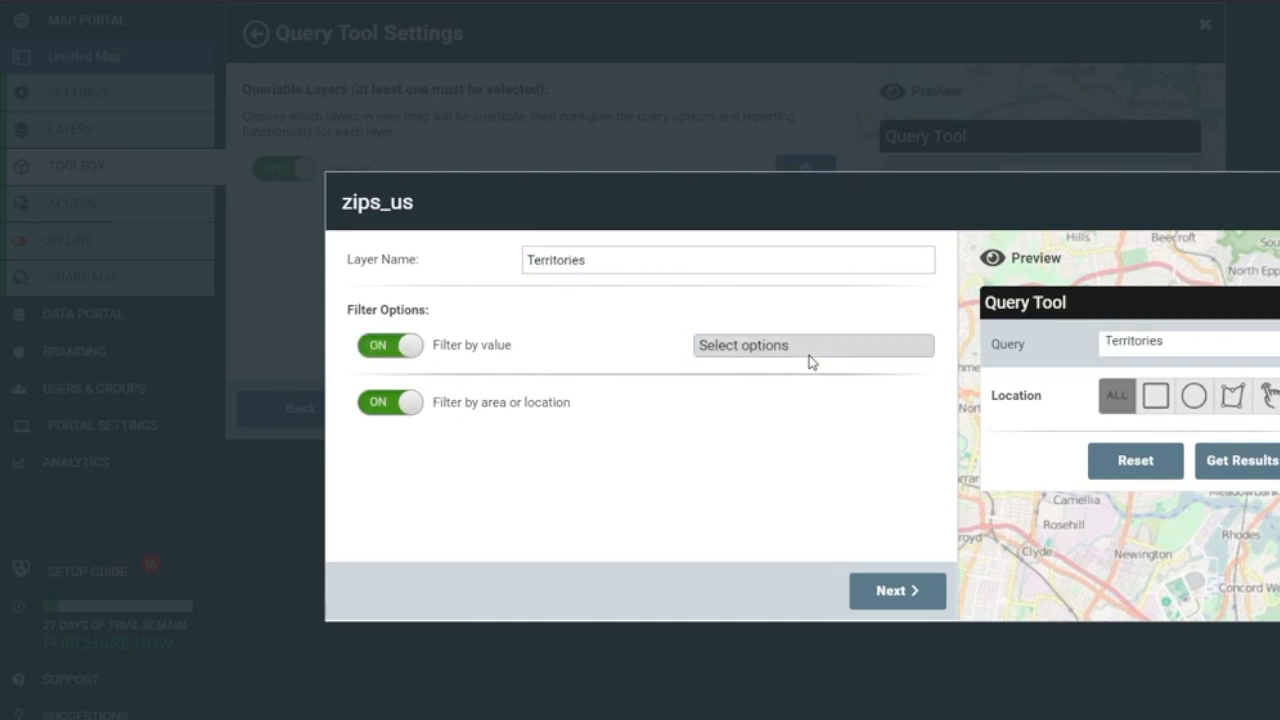
click(812, 352)
scroll(880, 434, down, 2)
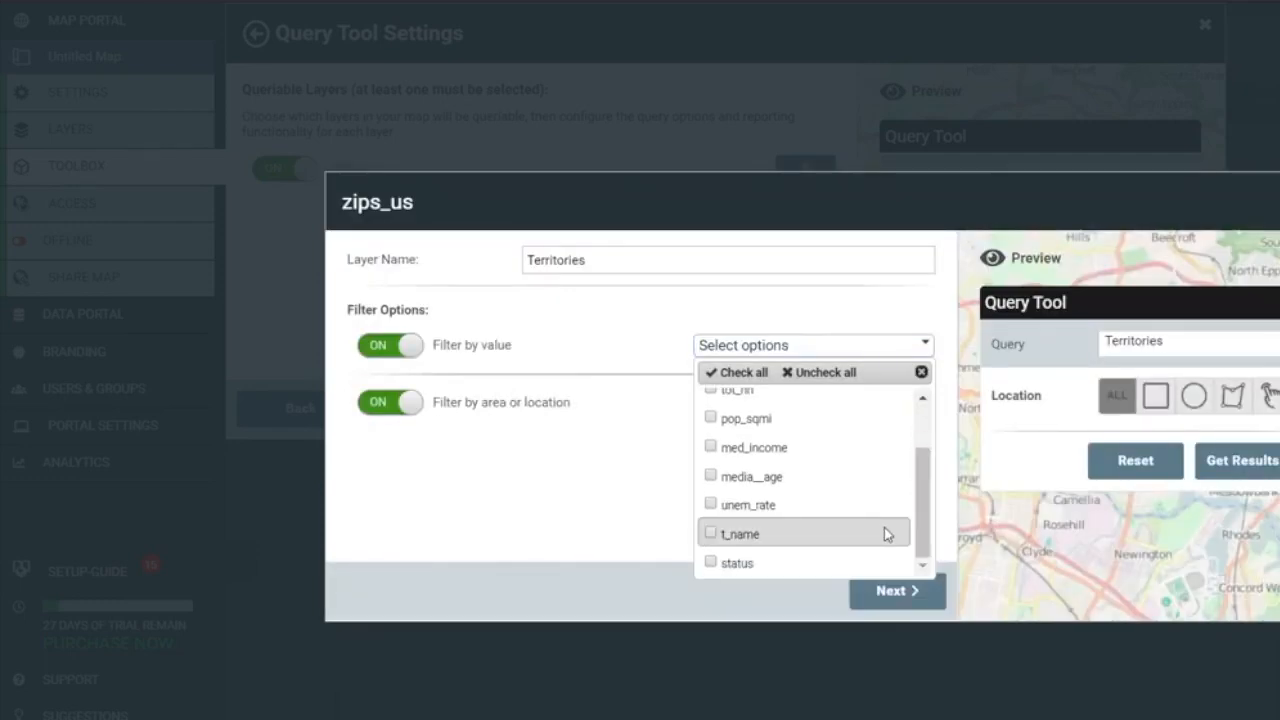
click(886, 533)
click(550, 472)
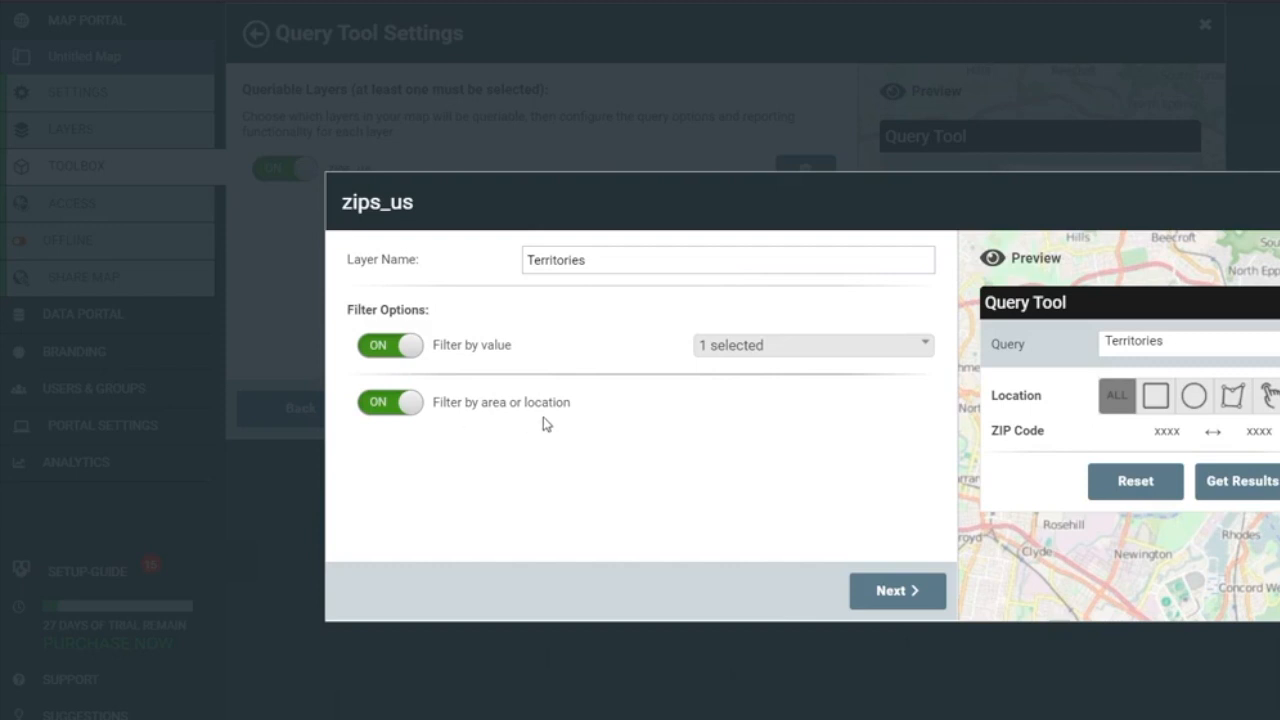
click(918, 592)
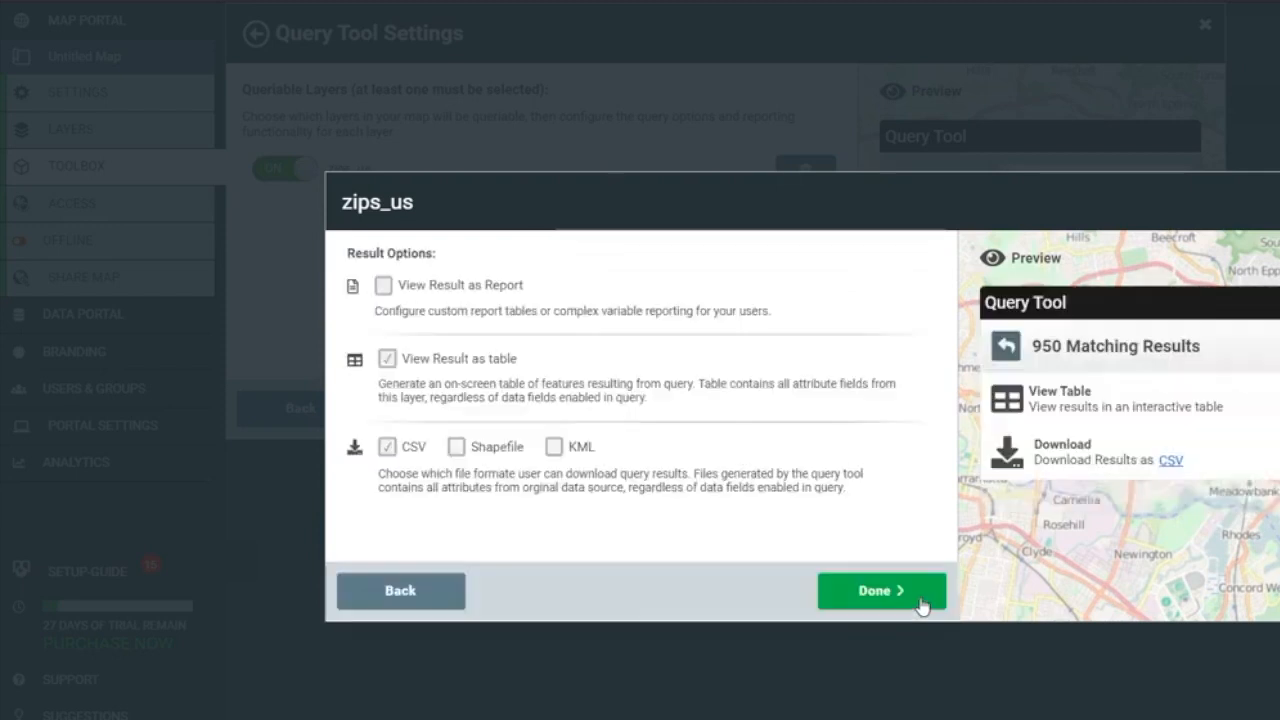
Enable viewing query results as a report and add a custom report widget
click(383, 287)
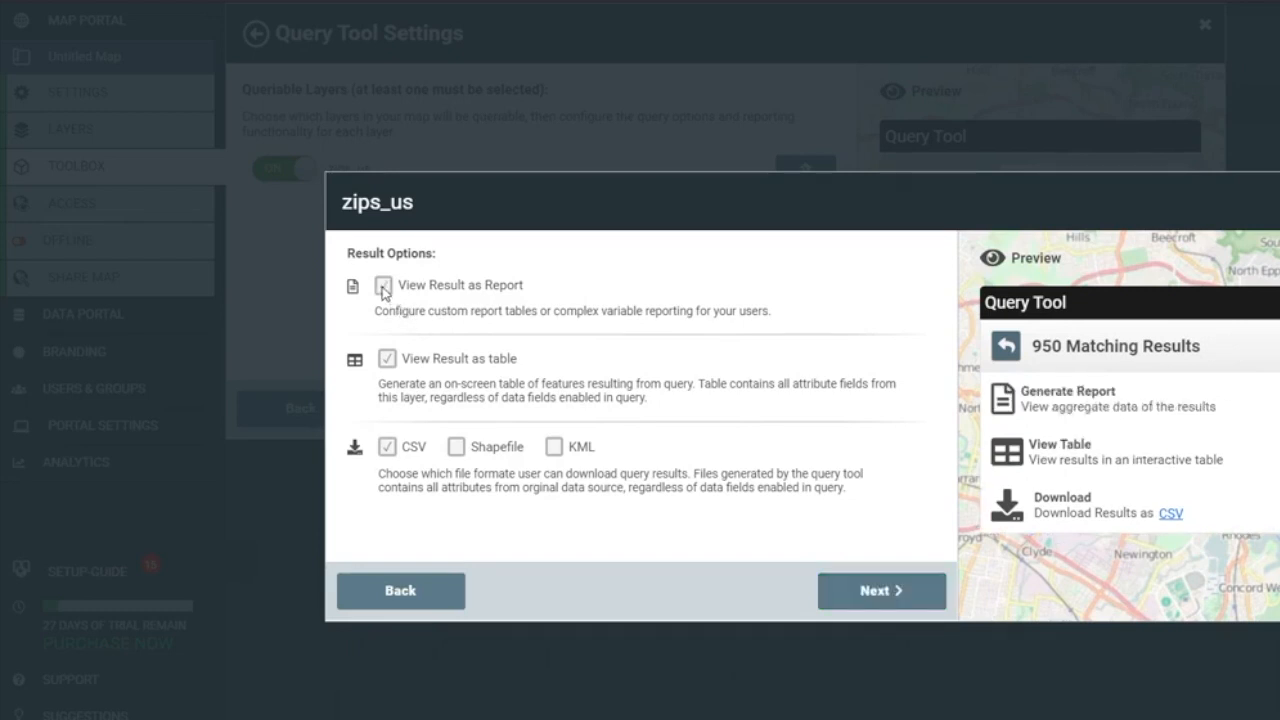
click(884, 592)
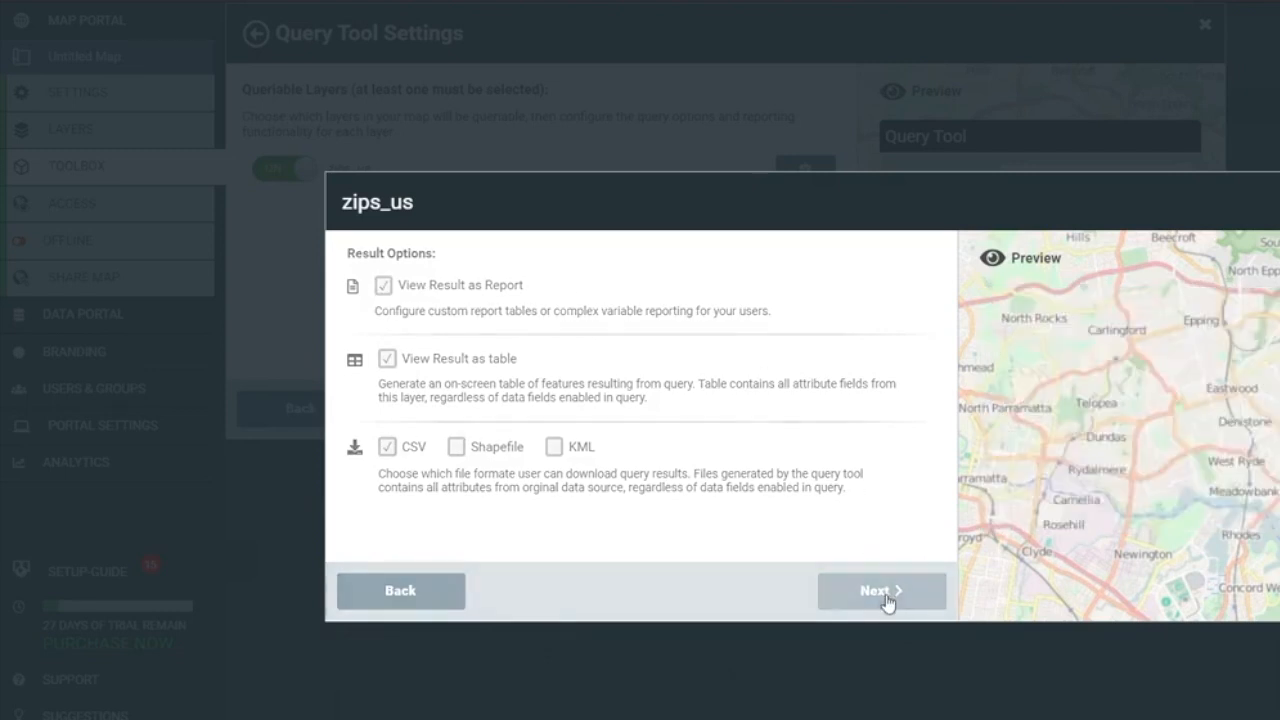
click(790, 282)
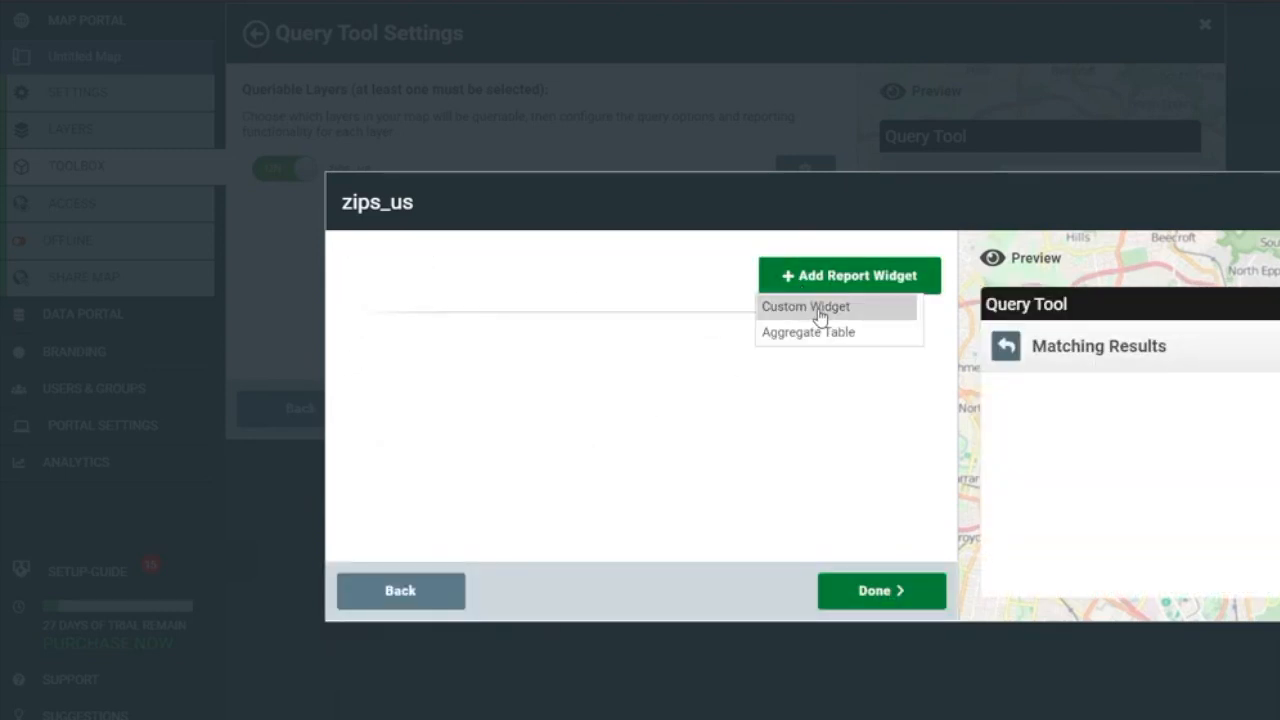
click(814, 312)
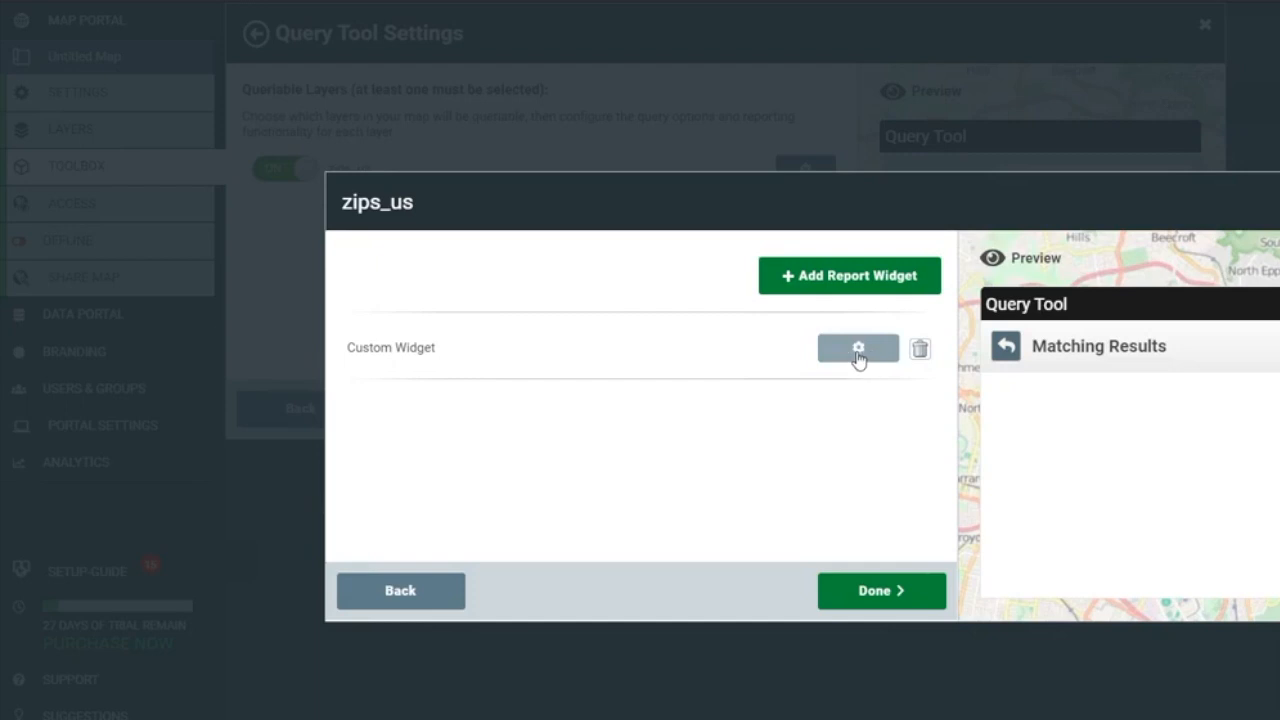
Open the custom widget's settings and delete all of its default report content
click(857, 354)
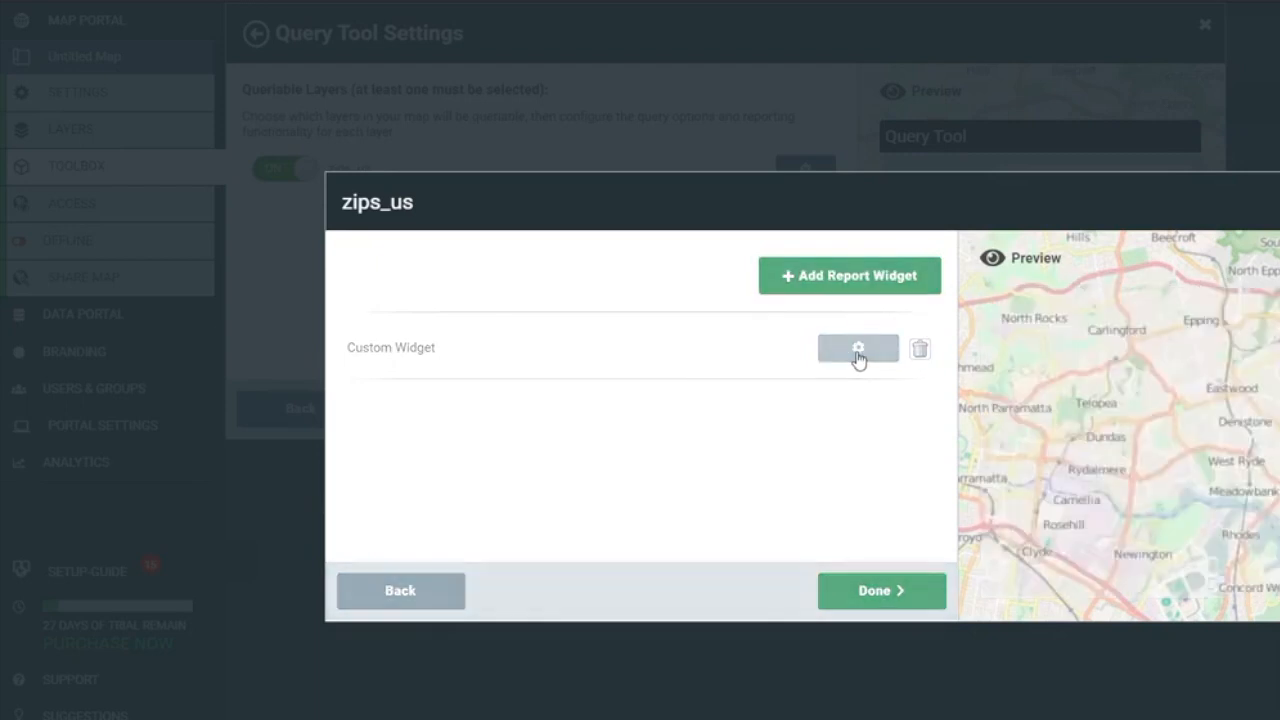
scroll(530, 385, down, 3)
scroll(530, 378, up, 3)
click(556, 393)
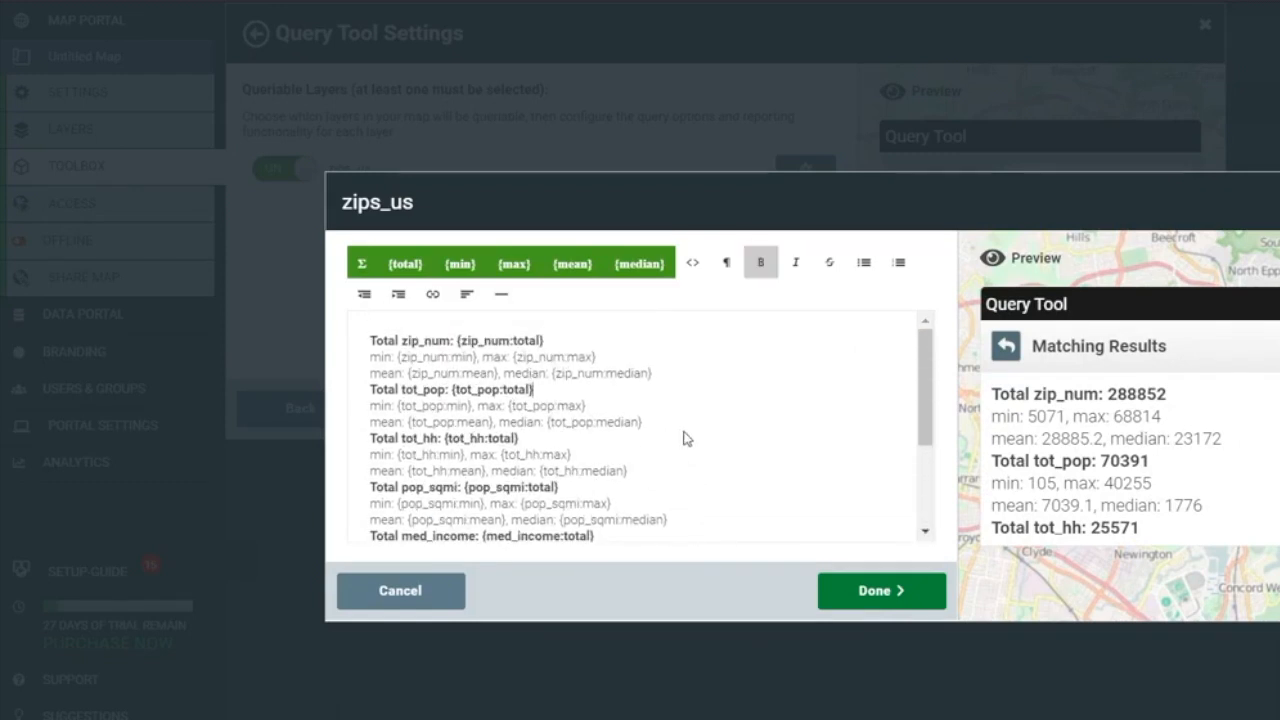
drag(724, 530, 382, 336)
key(ctrl+a)
key(BackSpace)
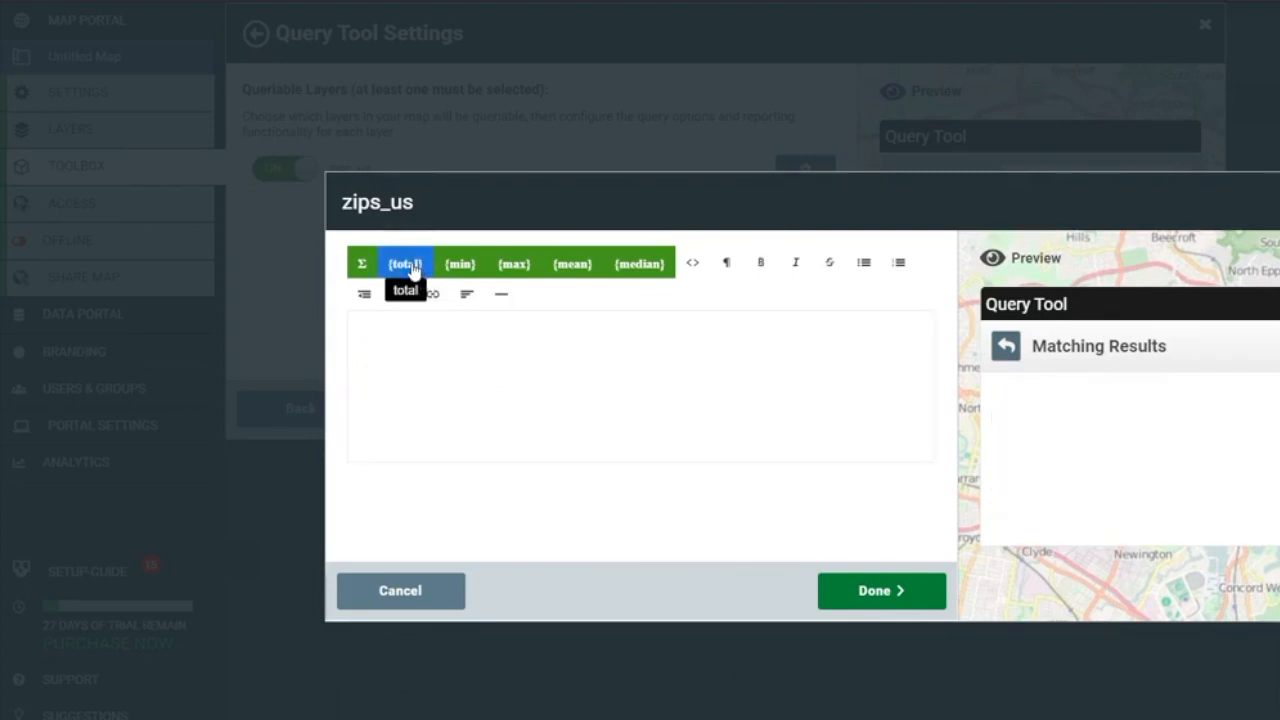
Insert the totals of tot_pop and tot_hh into the report, each on its own line
click(413, 266)
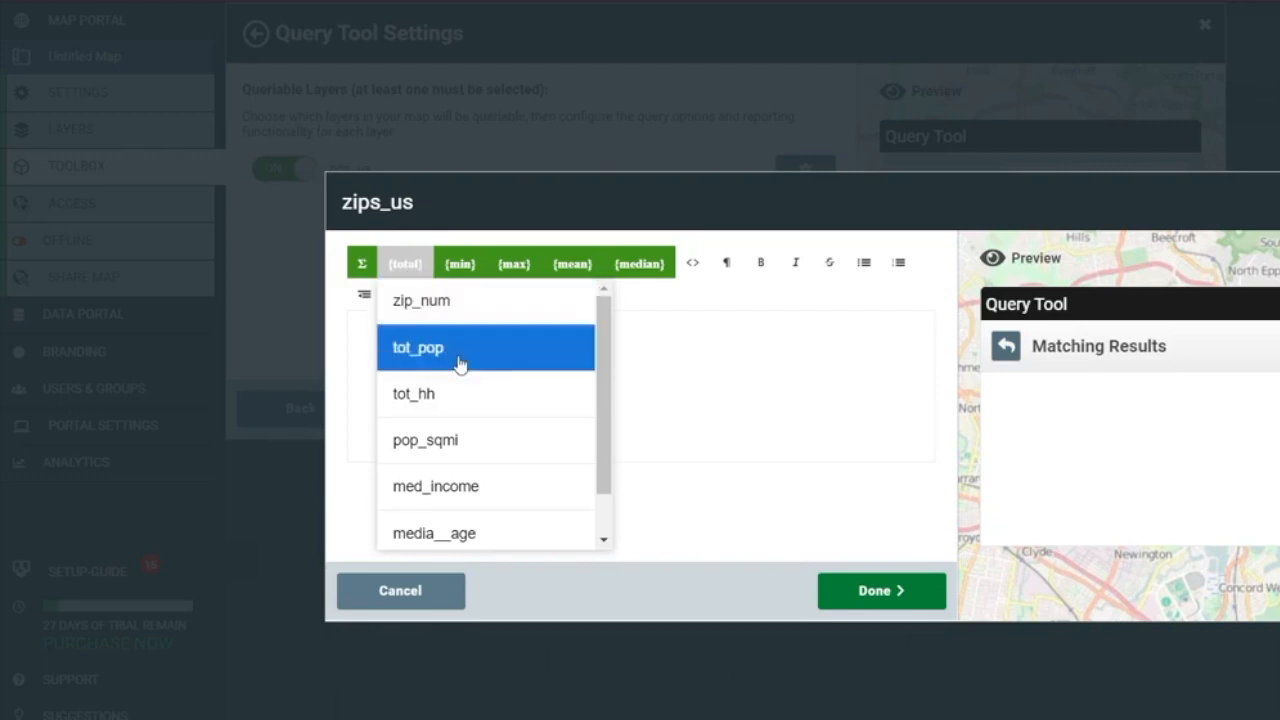
click(459, 358)
key(Return)
click(412, 266)
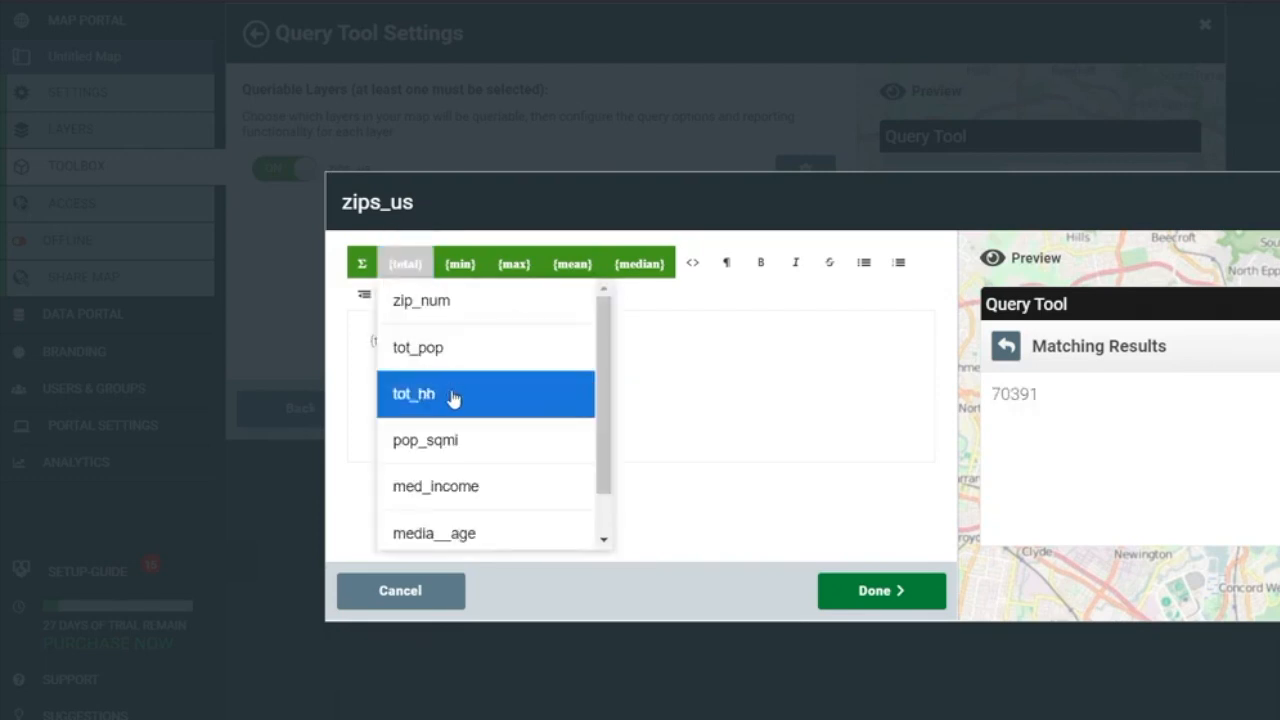
click(450, 394)
key(Return)
click(414, 267)
scroll(600, 437, down, 1)
scroll(600, 437, up, 1)
click(517, 368)
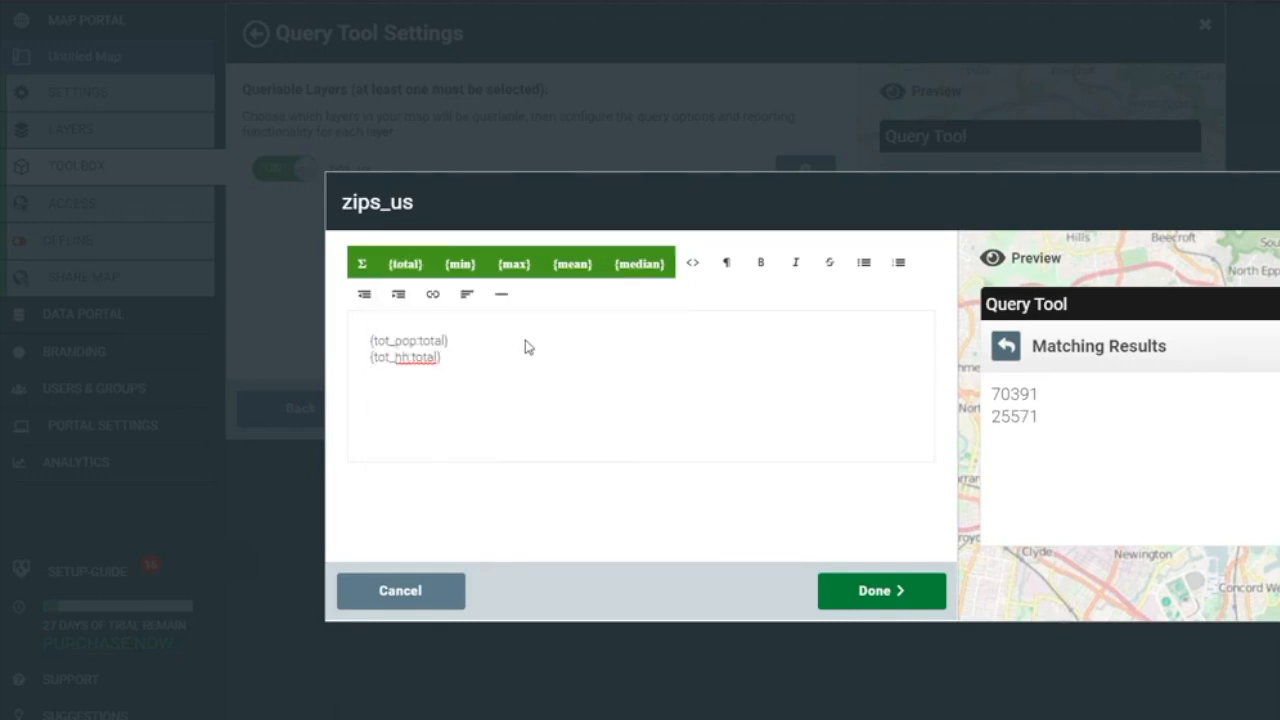
Insert the mean values of med_income, media__age and unem_rate below the two totals
click(576, 266)
scroll(730, 440, down, 1)
click(720, 452)
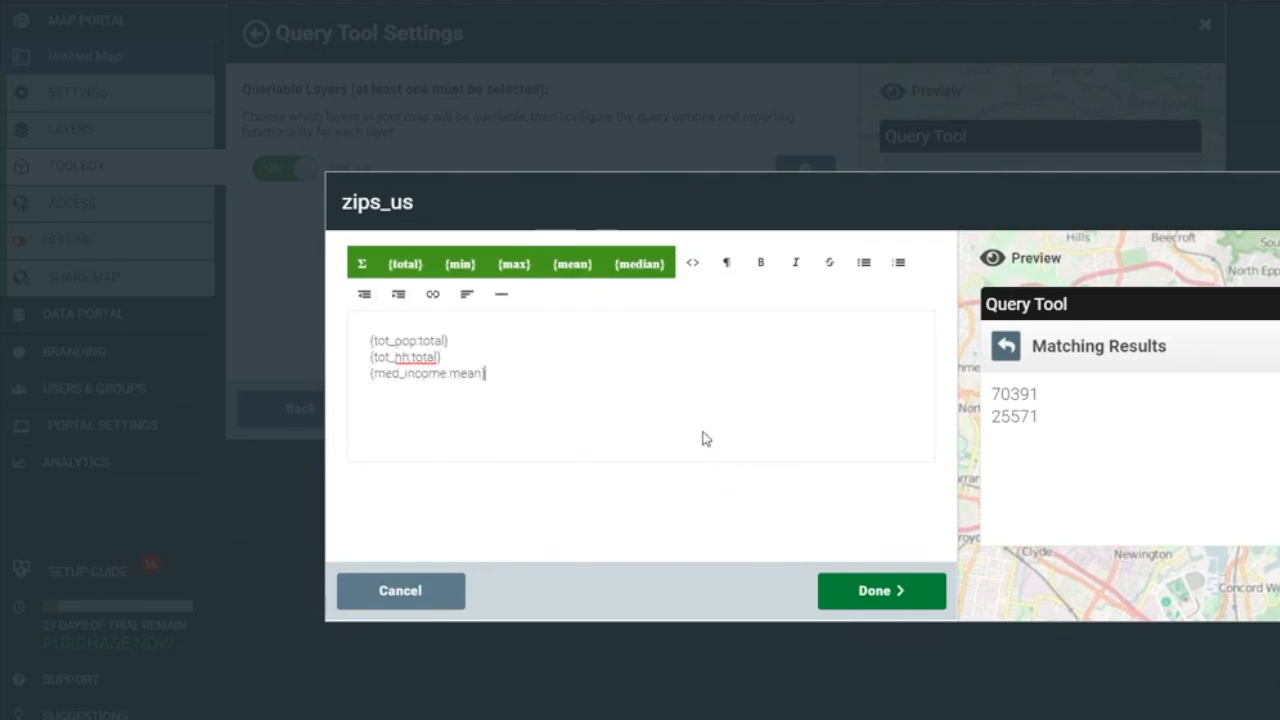
click(575, 265)
scroll(765, 440, down, 1)
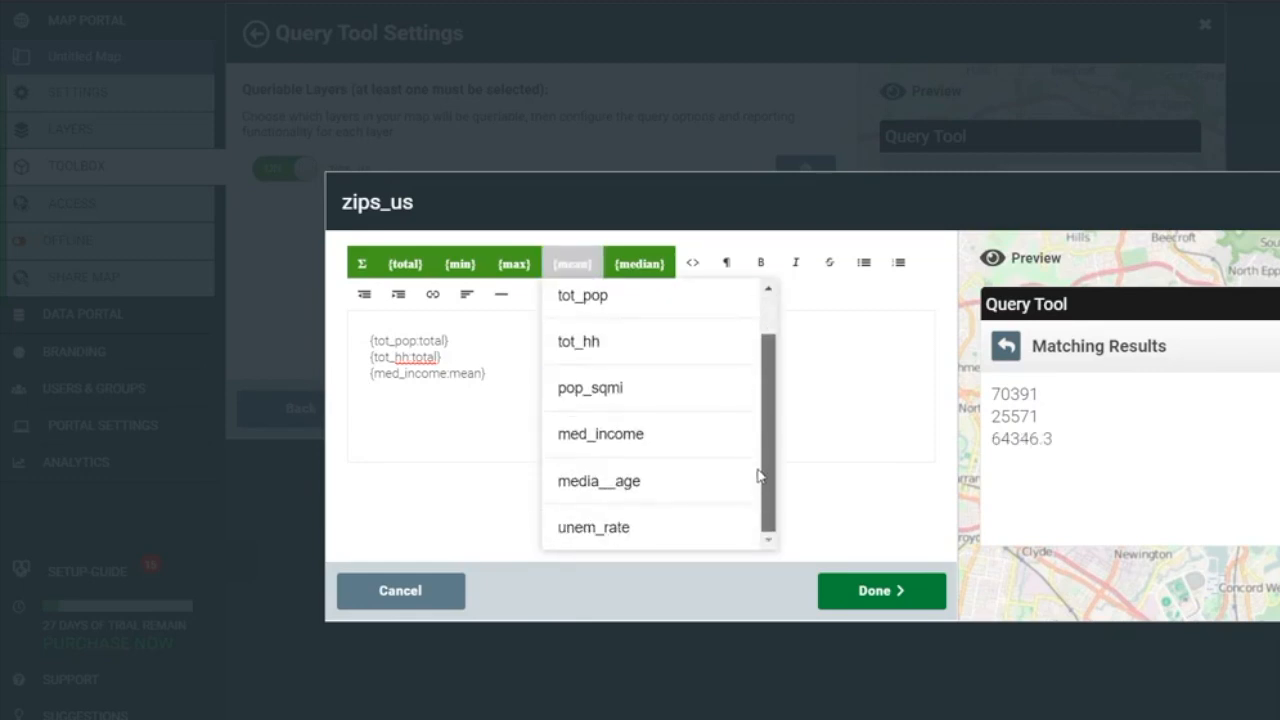
click(745, 476)
click(580, 271)
scroll(763, 420, down, 3)
click(694, 521)
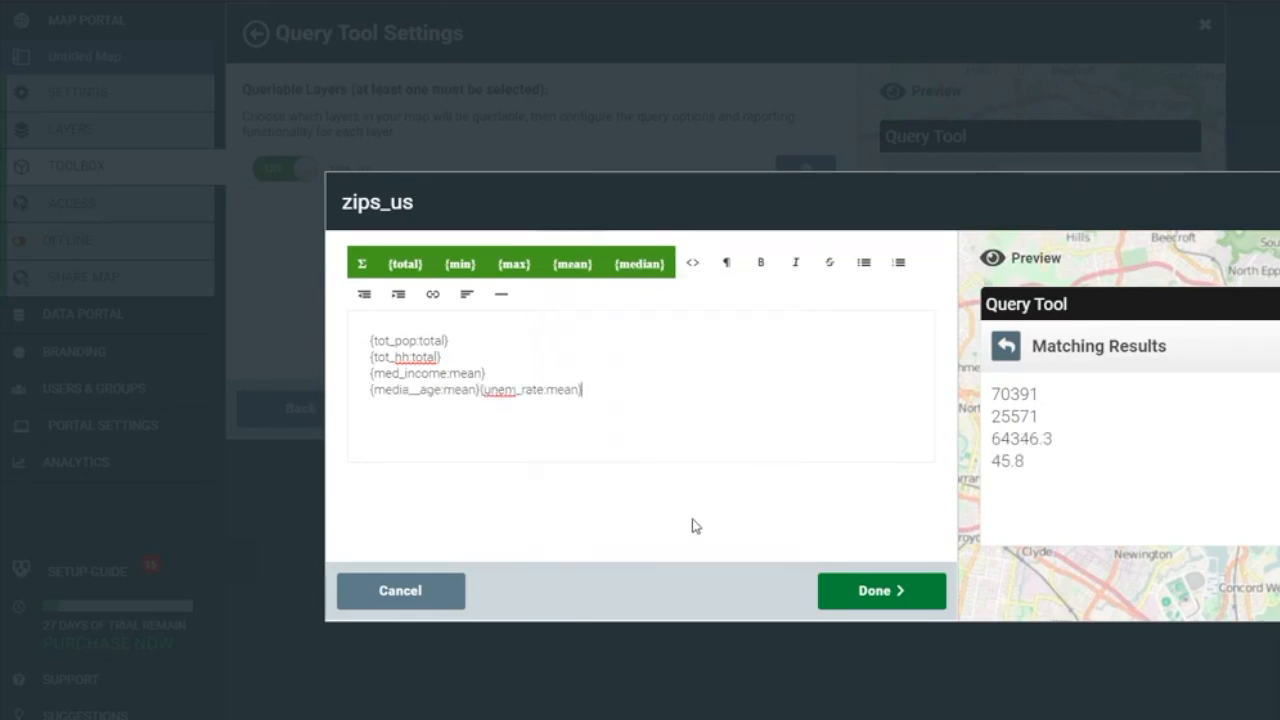
Apply a heading format to all the report placeholders and place the unem_rate mean on its own line
click(479, 390)
key(Return)
drag(543, 417, 563, 346)
click(727, 262)
scroll(940, 373, down, 2)
click(903, 437)
click(567, 459)
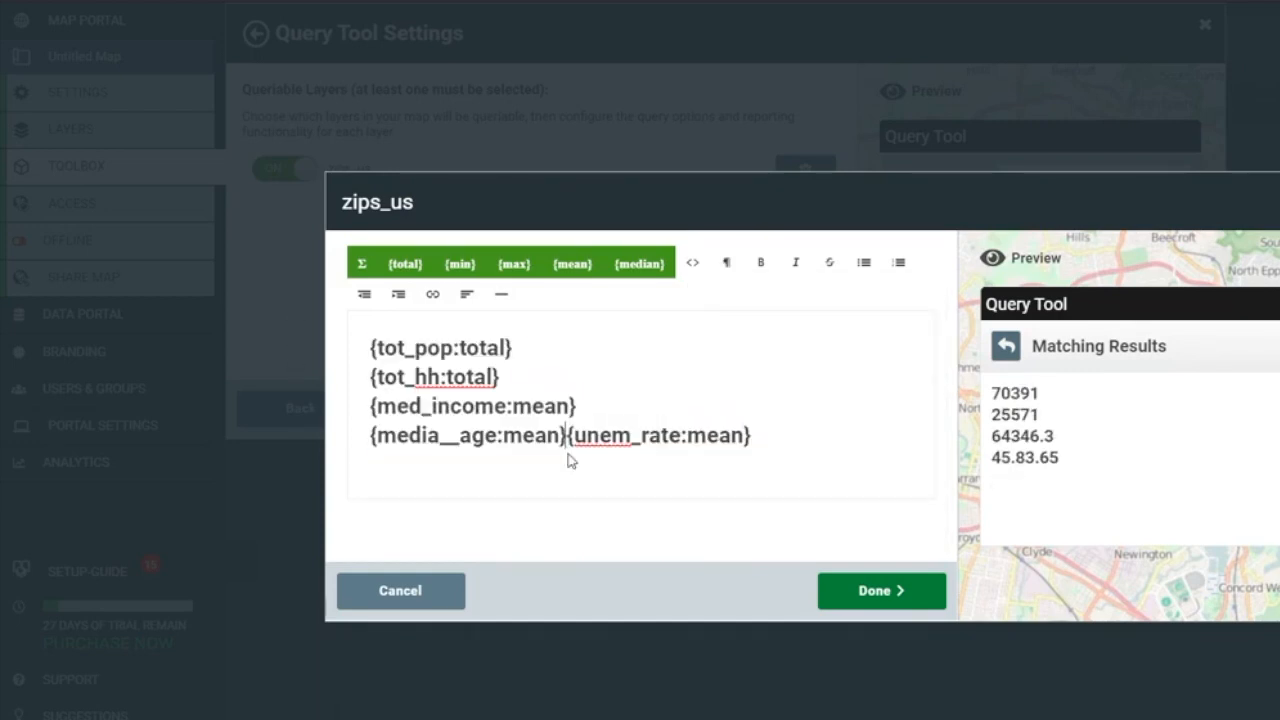
key(Return)
Label the first two report values "Total population:" and "Total households:"
click(370, 345)
text(Total population:)
click(369, 377)
text(Total households:)
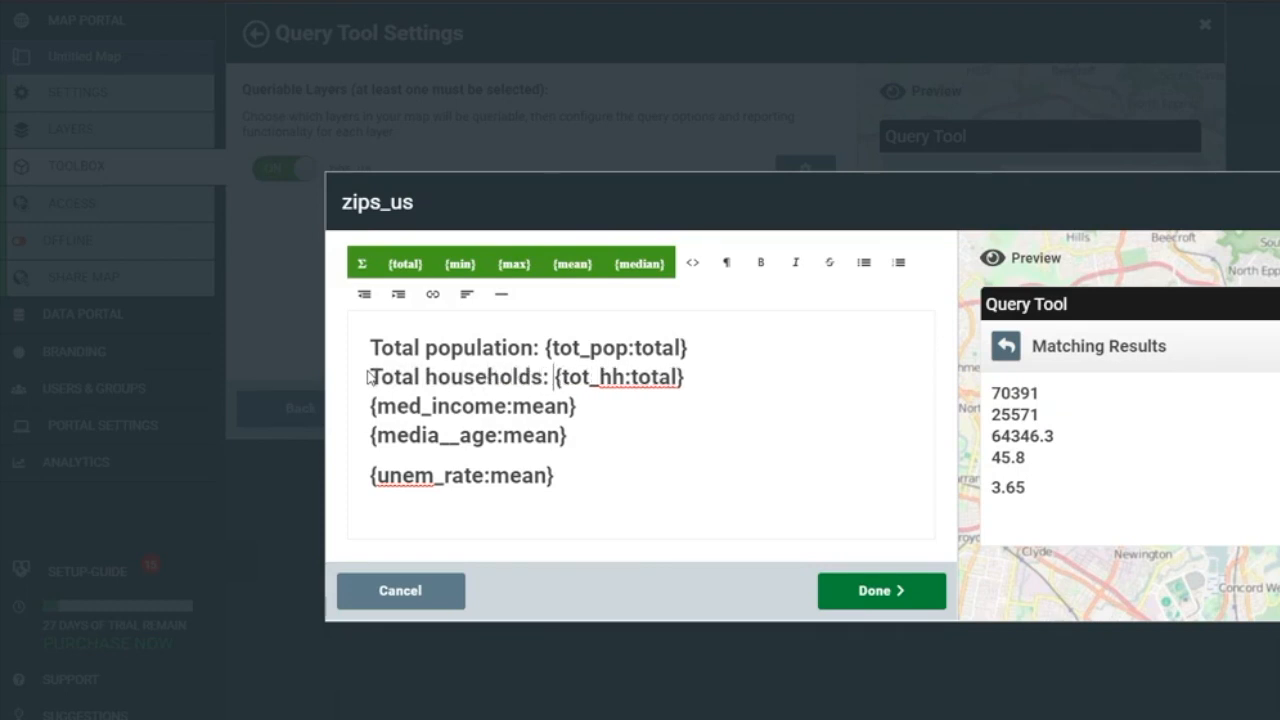
Label the three mean values "Median income:", "Median age:" and "Unemployment rate:"
key(Down)
key(Home)
text(Median income:)
key(Down)
key(Home)
text(Median age: {media__age:mean} )
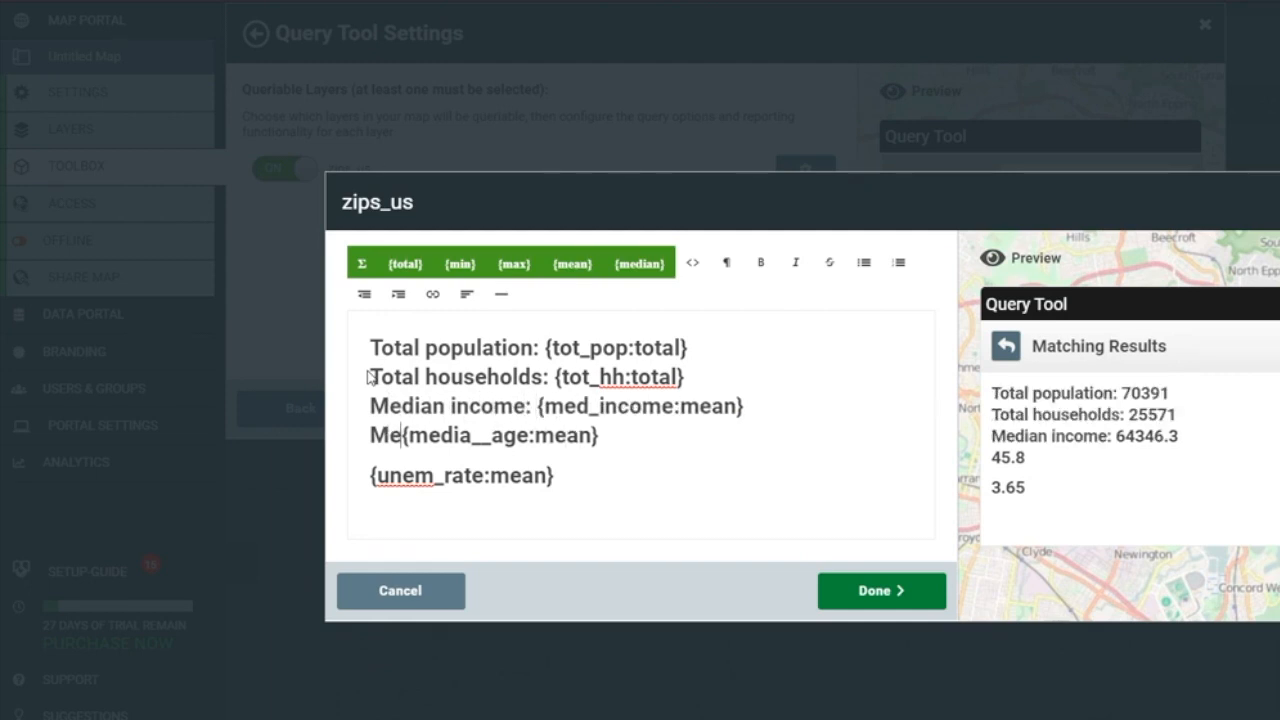
text(Unemployment rate:)
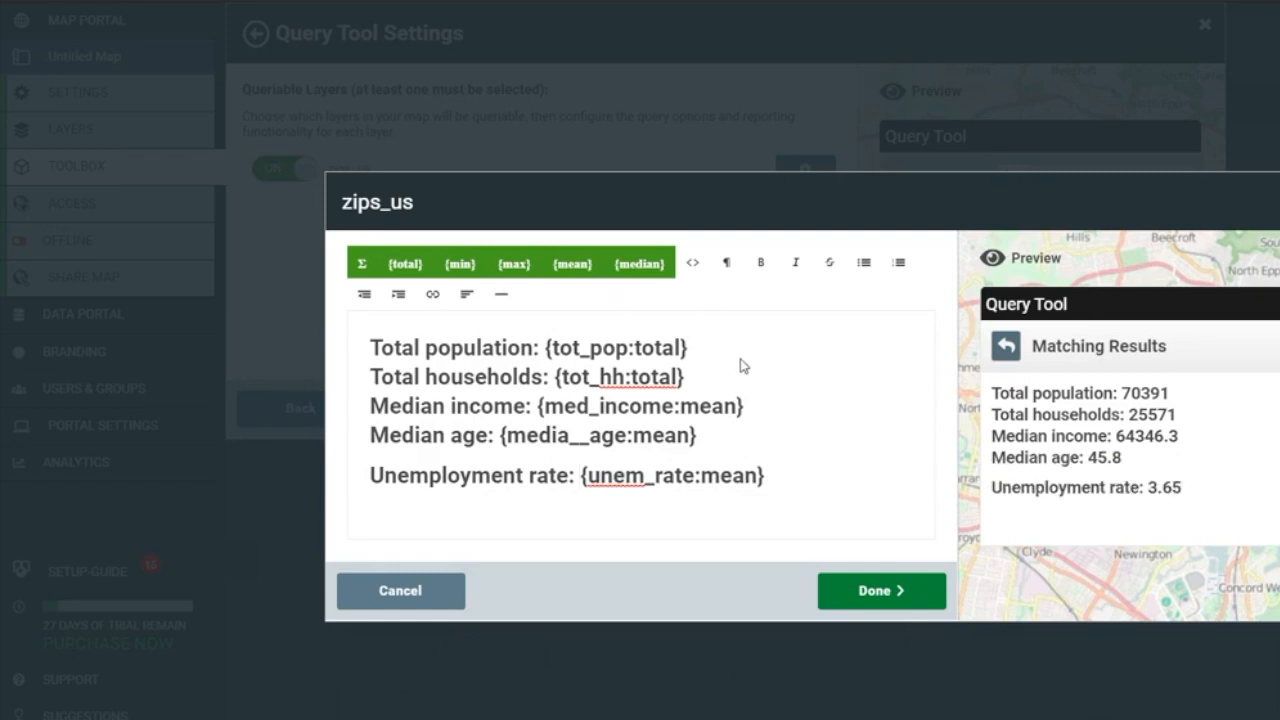
Split the labelled lines into separate, evenly spaced paragraphs and save the custom widget
key(Delete)
key(Return)
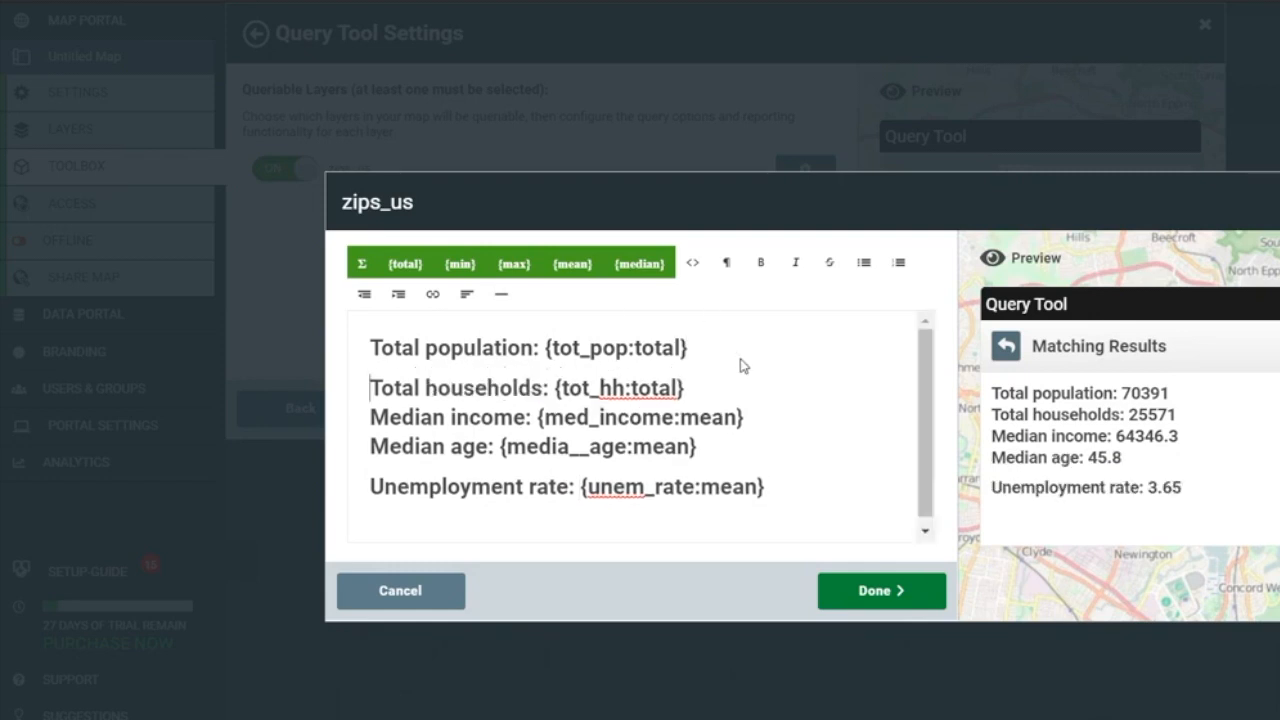
key(Delete)
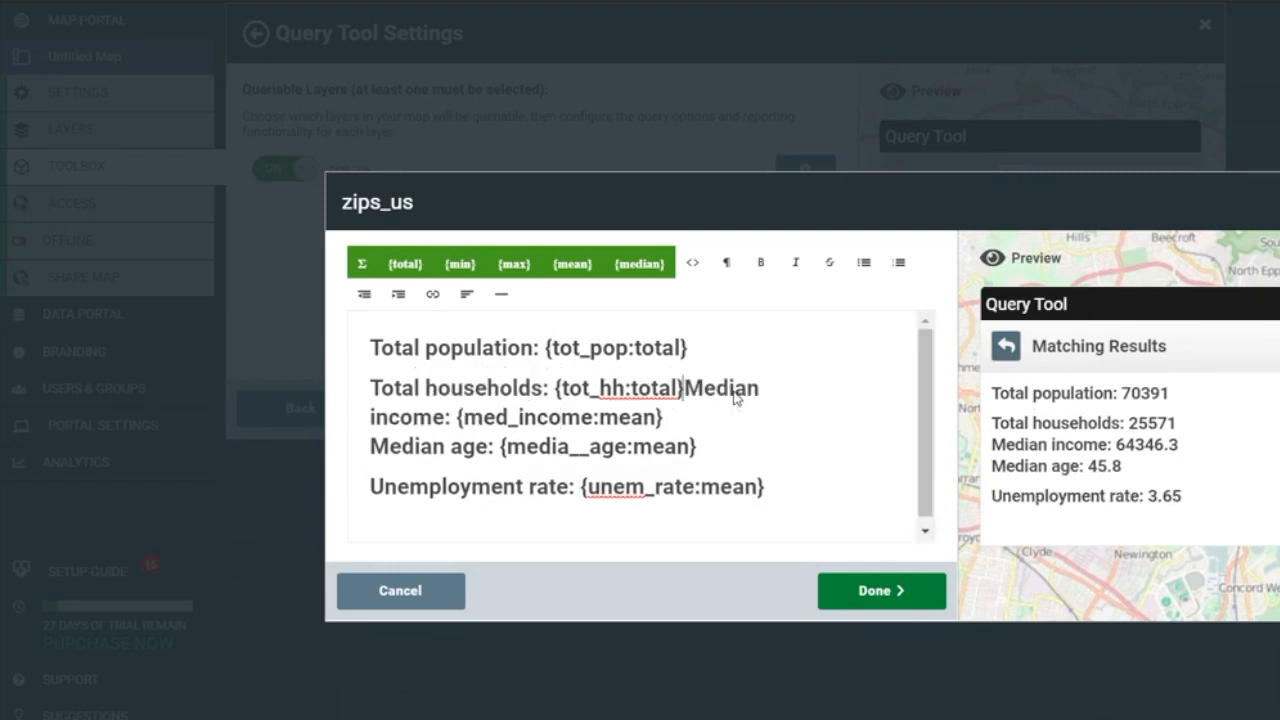
key(Return)
click(762, 438)
key(Delete)
key(Return)
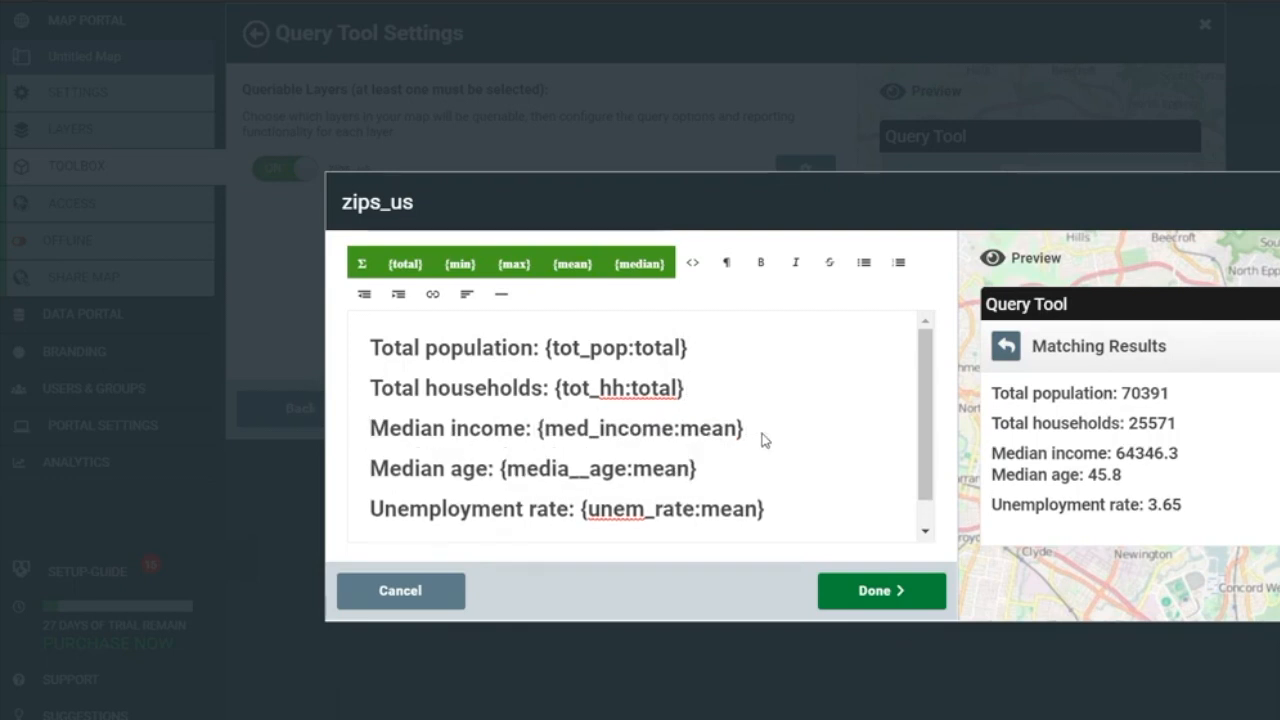
click(874, 591)
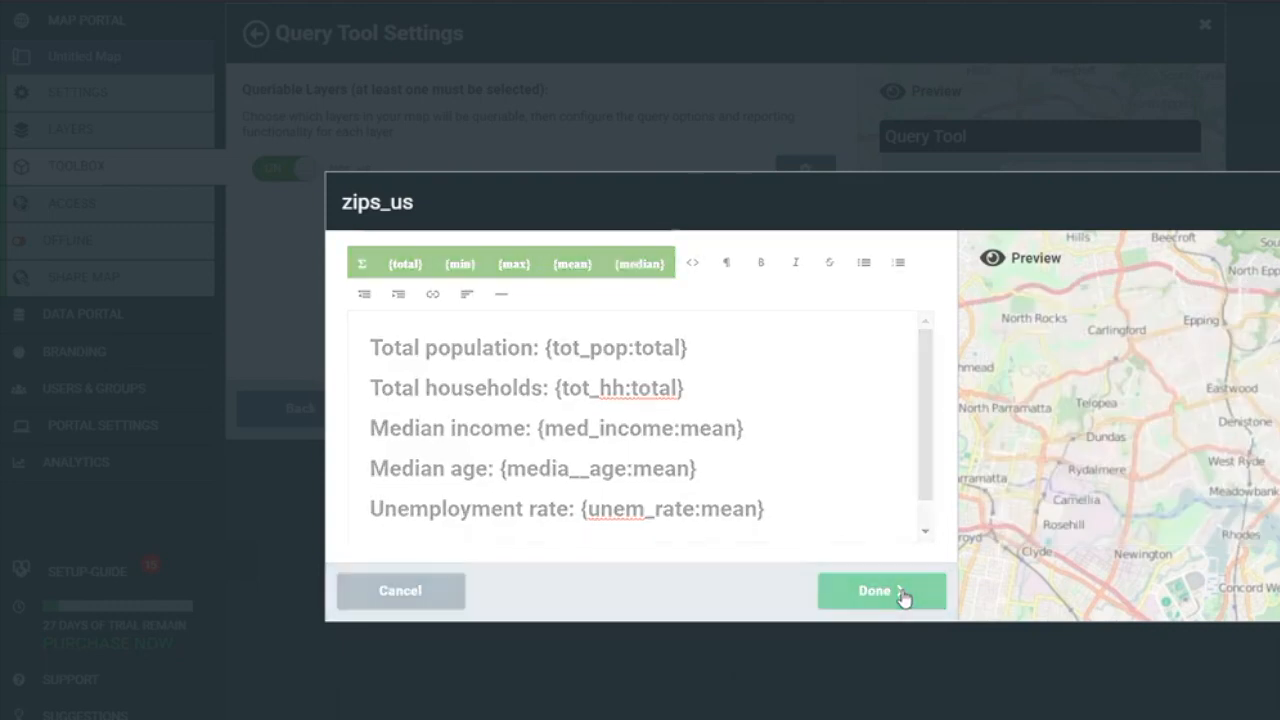
Finish the zips_us report configuration and save the Query Tool settings
click(901, 600)
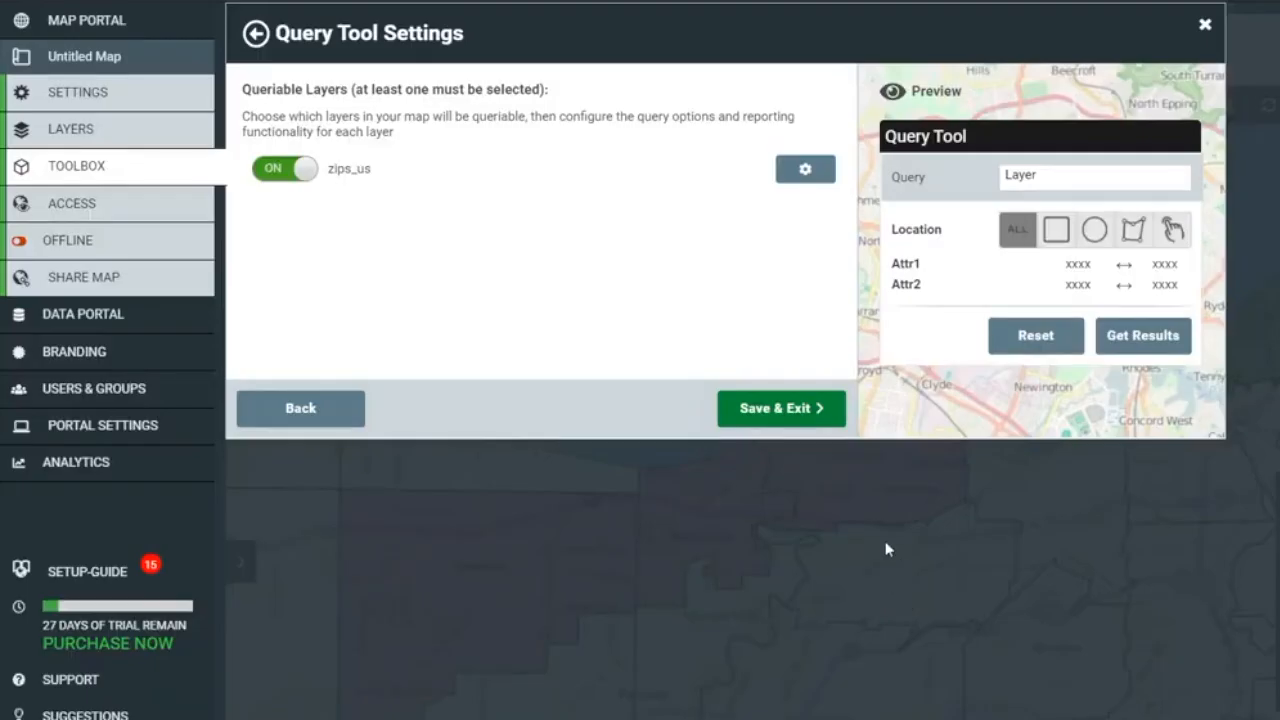
click(811, 408)
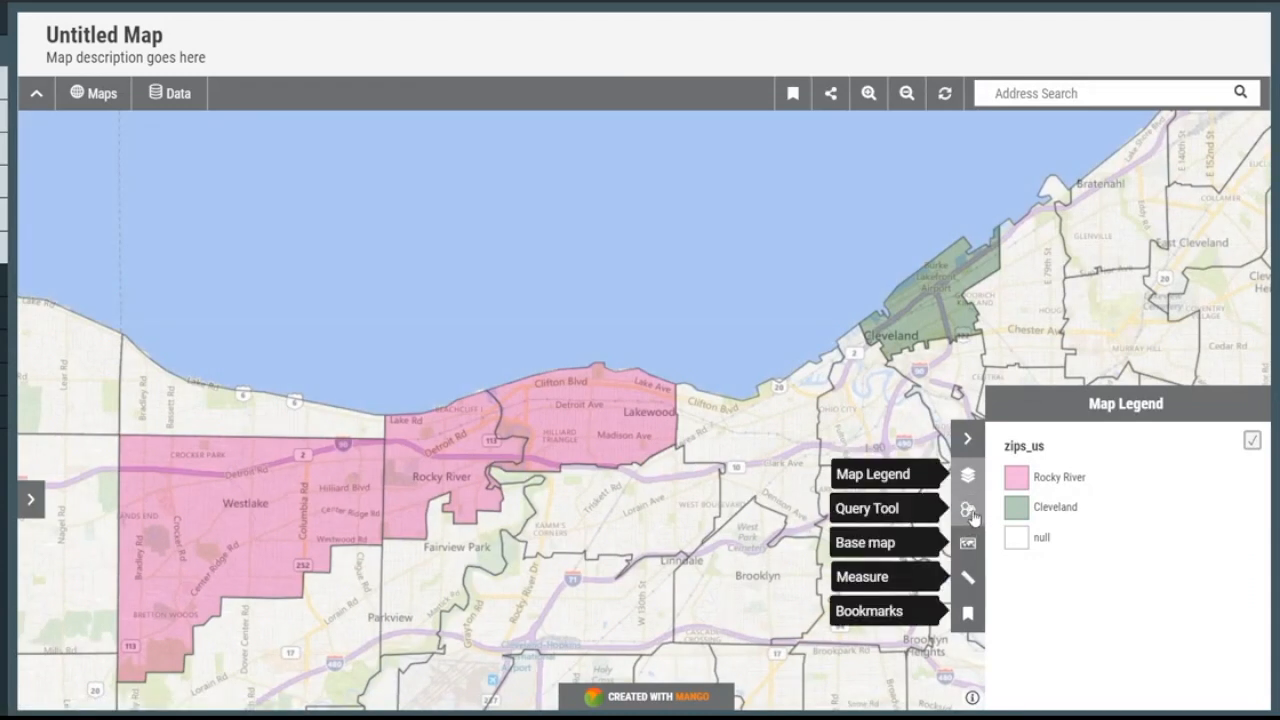
Query the map for all zip codes whose territory name is Rocky River
click(968, 510)
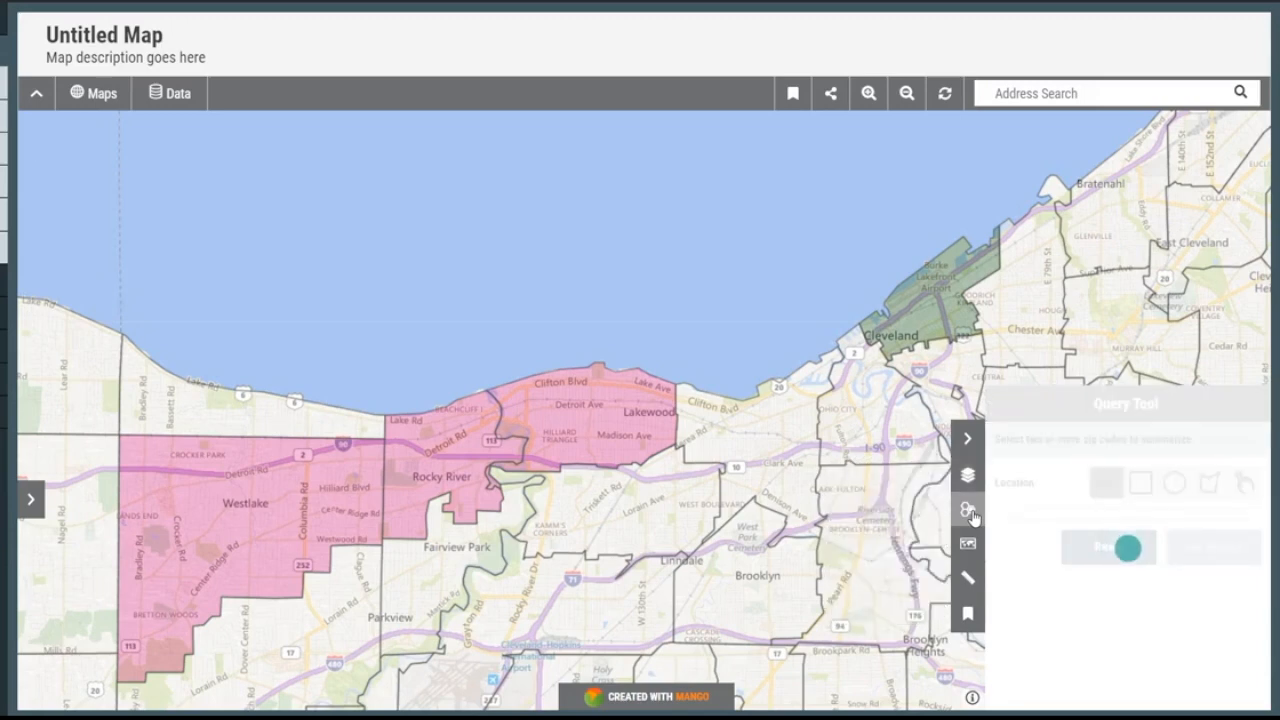
click(1252, 549)
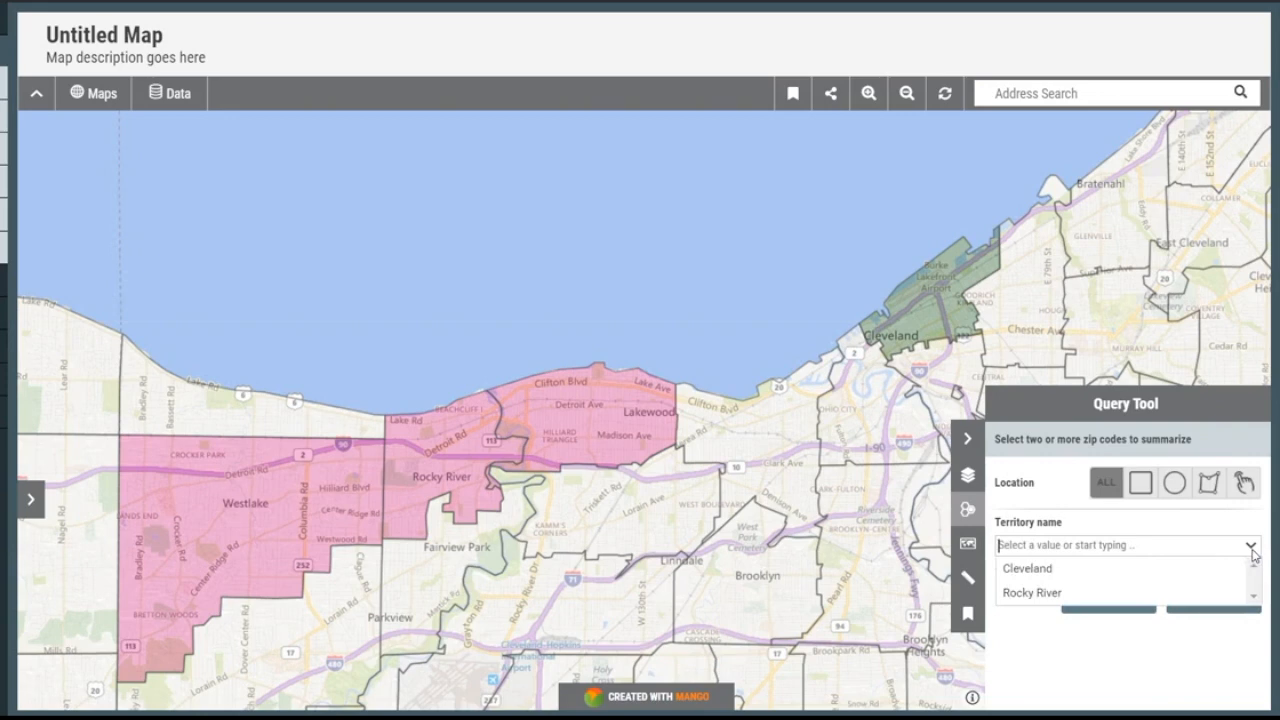
click(1238, 594)
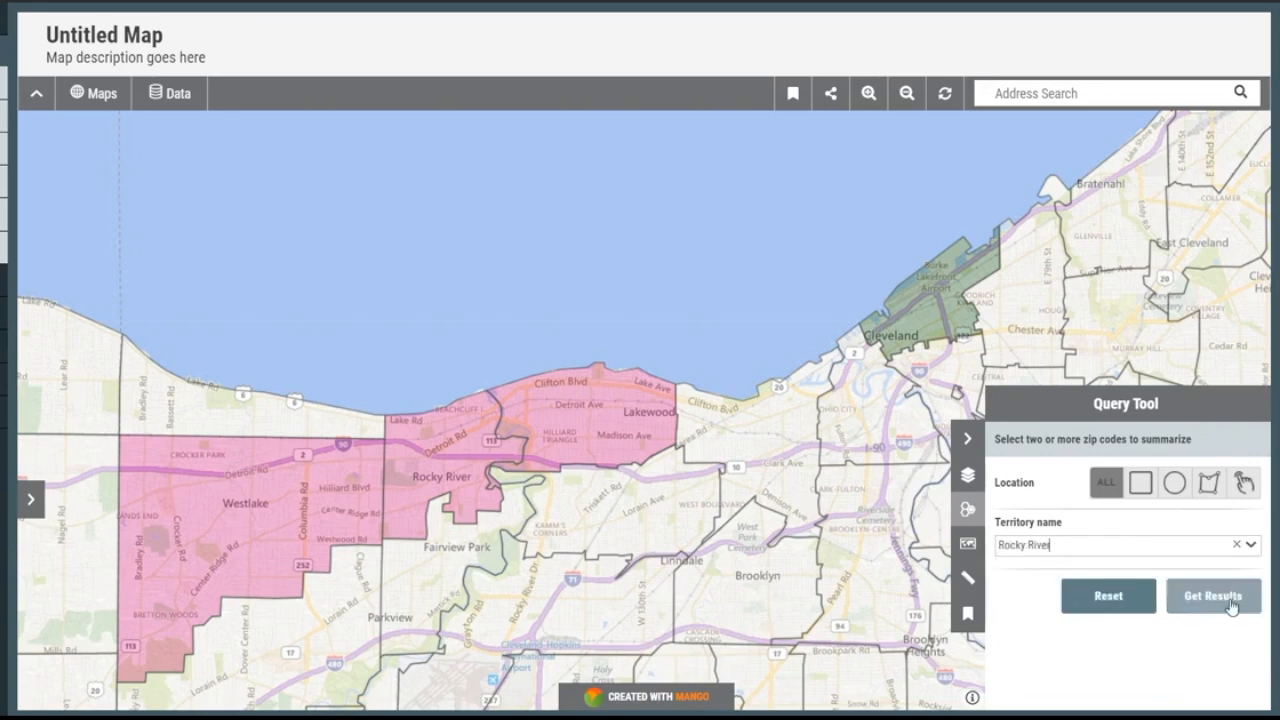
click(1239, 599)
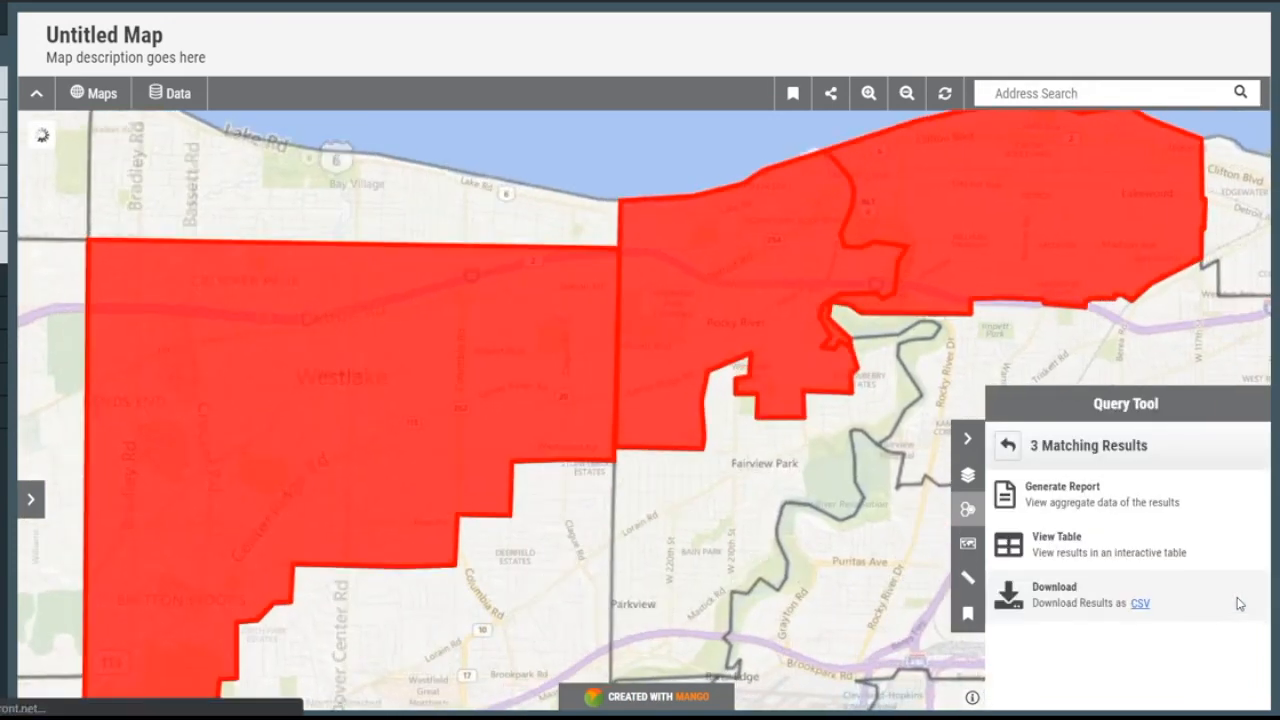
Review the matching zip codes in the results table, close it and generate their aggregate report to examine the totals and averages
click(1171, 536)
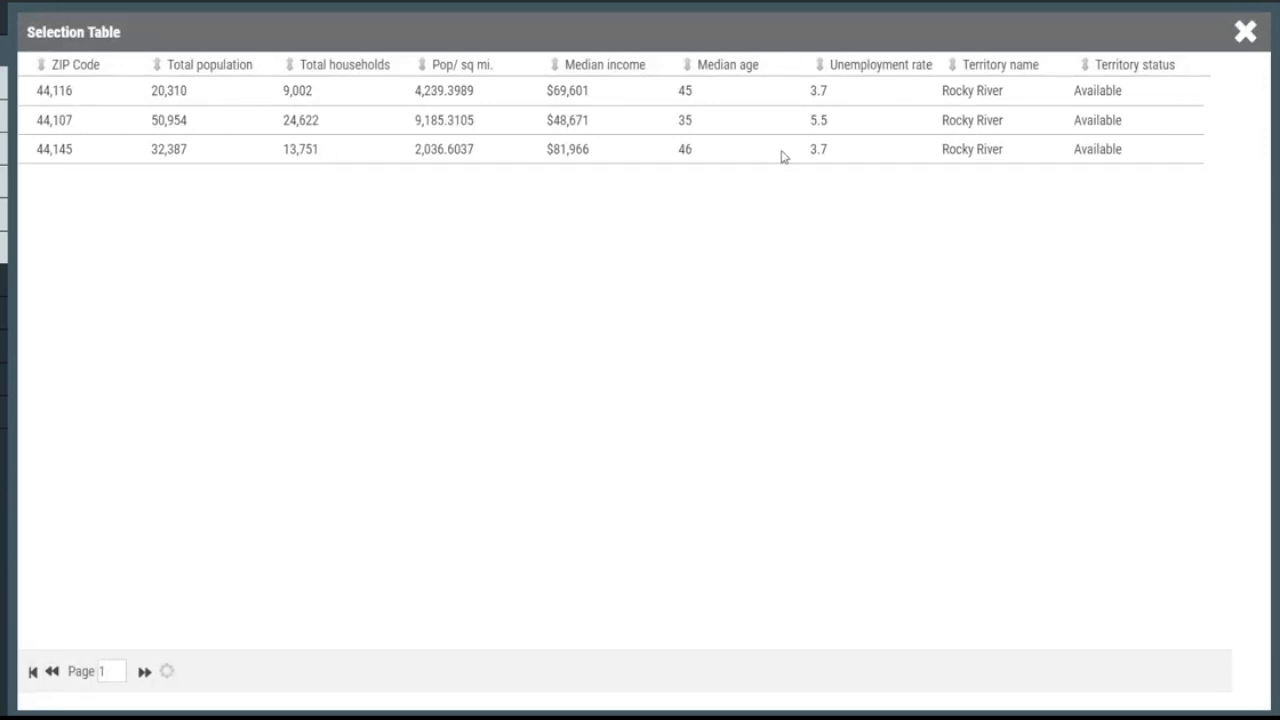
click(1244, 33)
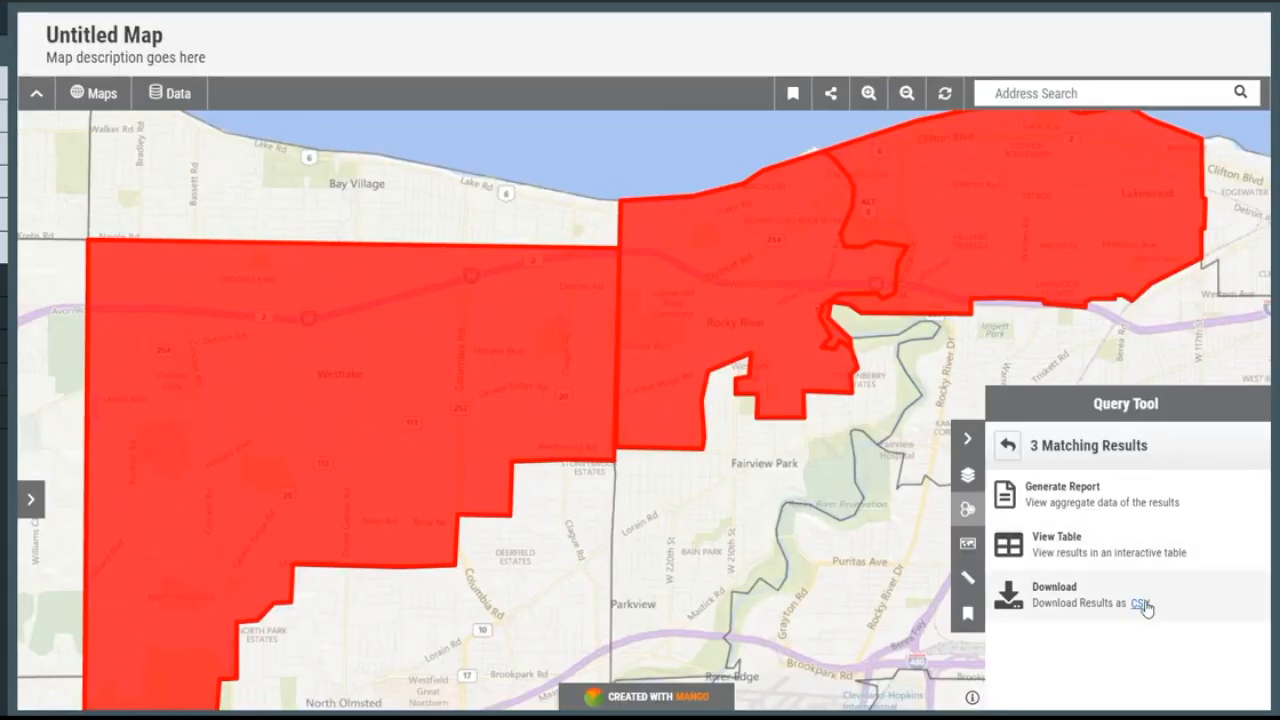
click(1087, 489)
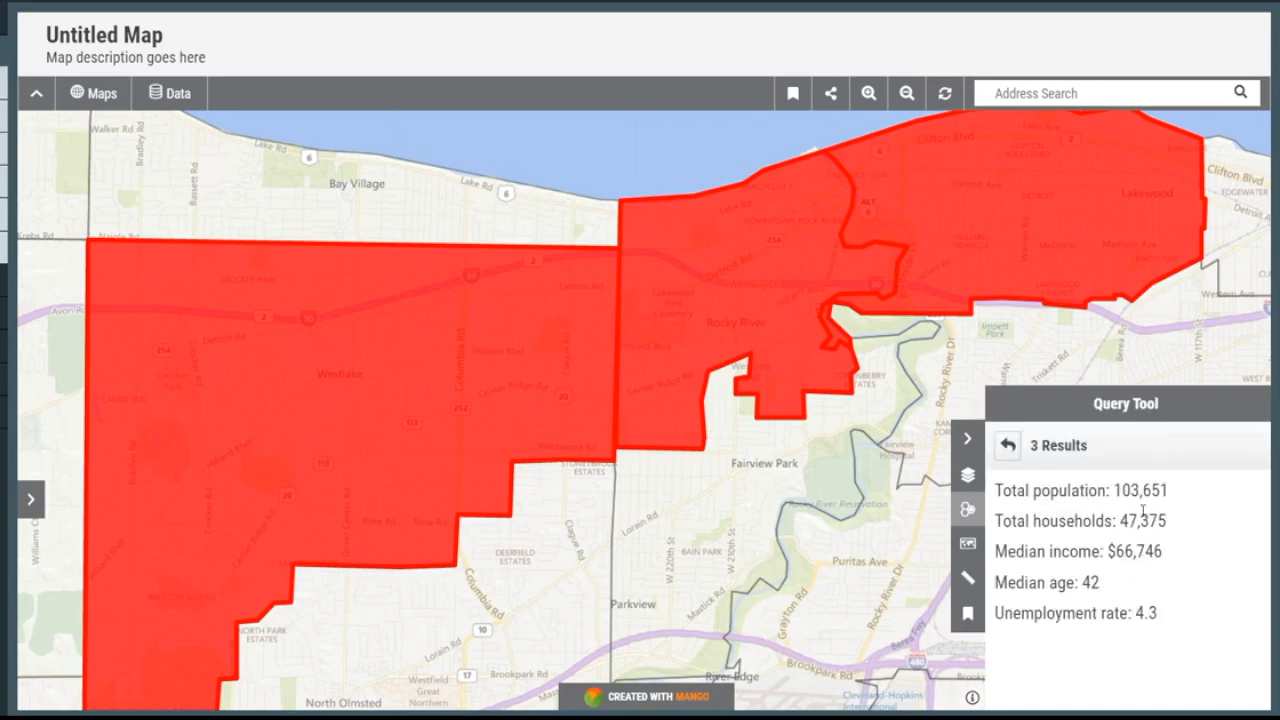
drag(1115, 490, 1211, 493)
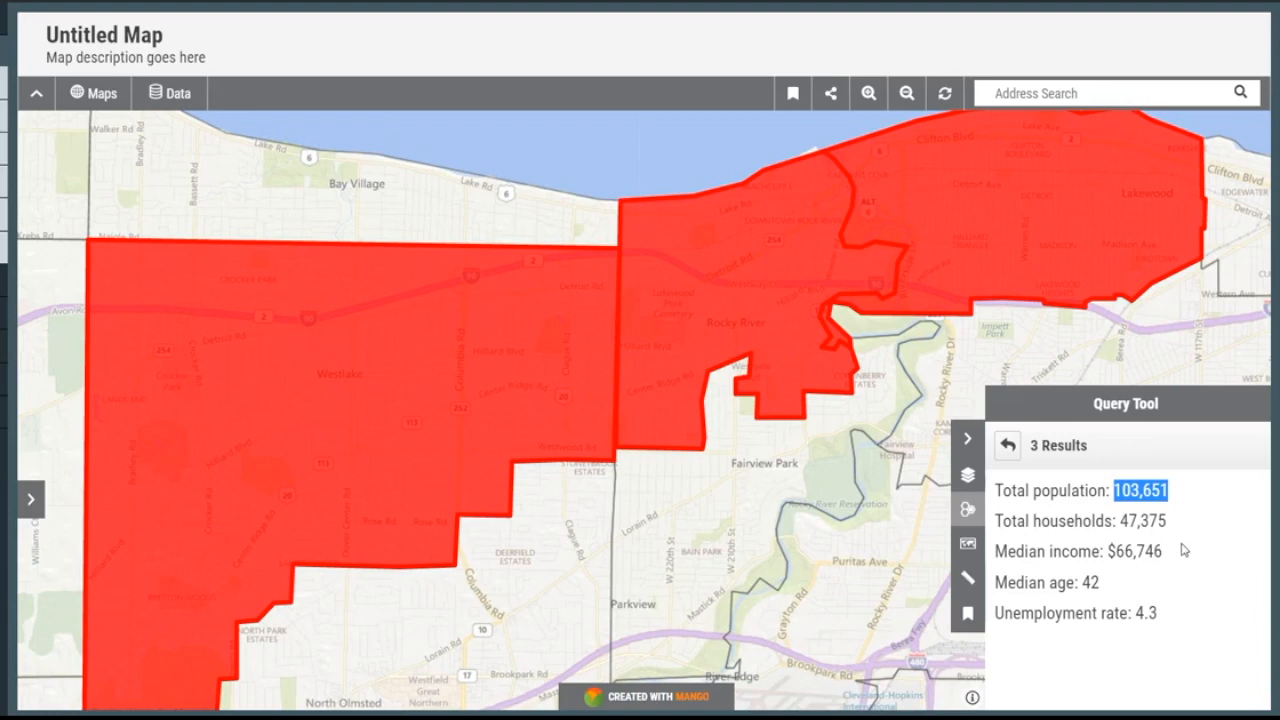
click(1178, 586)
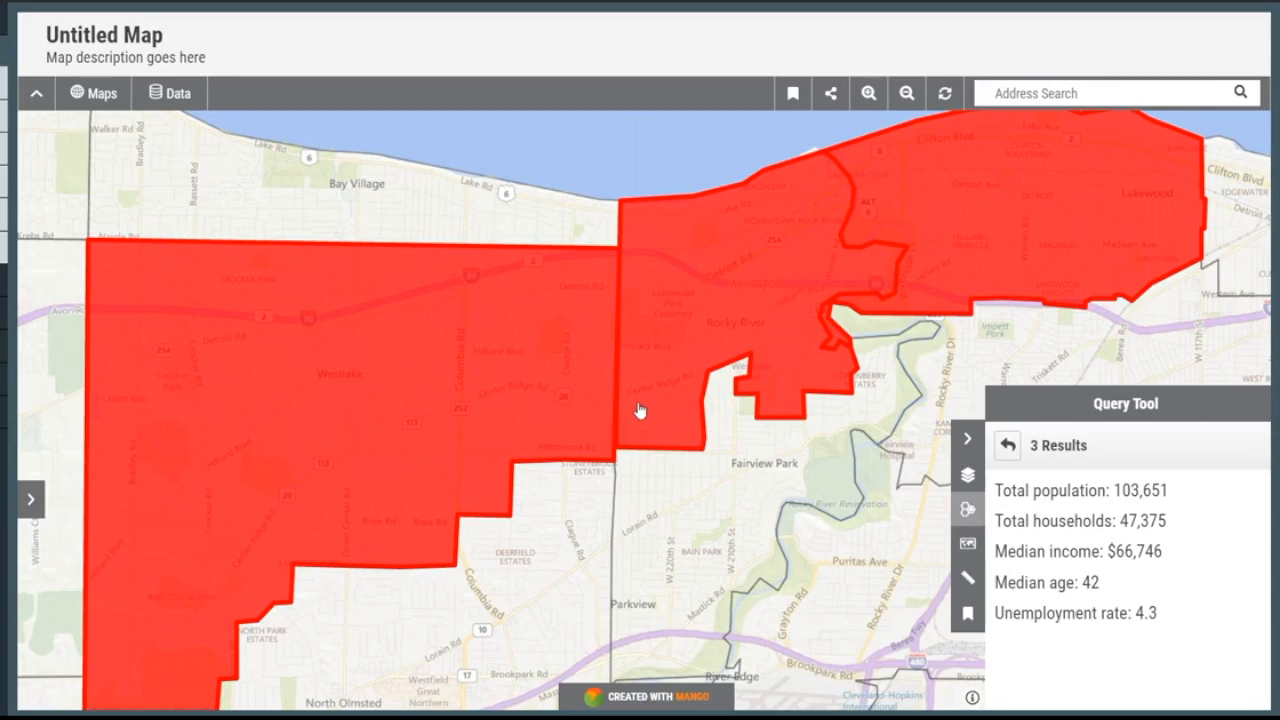
scroll(640, 411, down, 1)
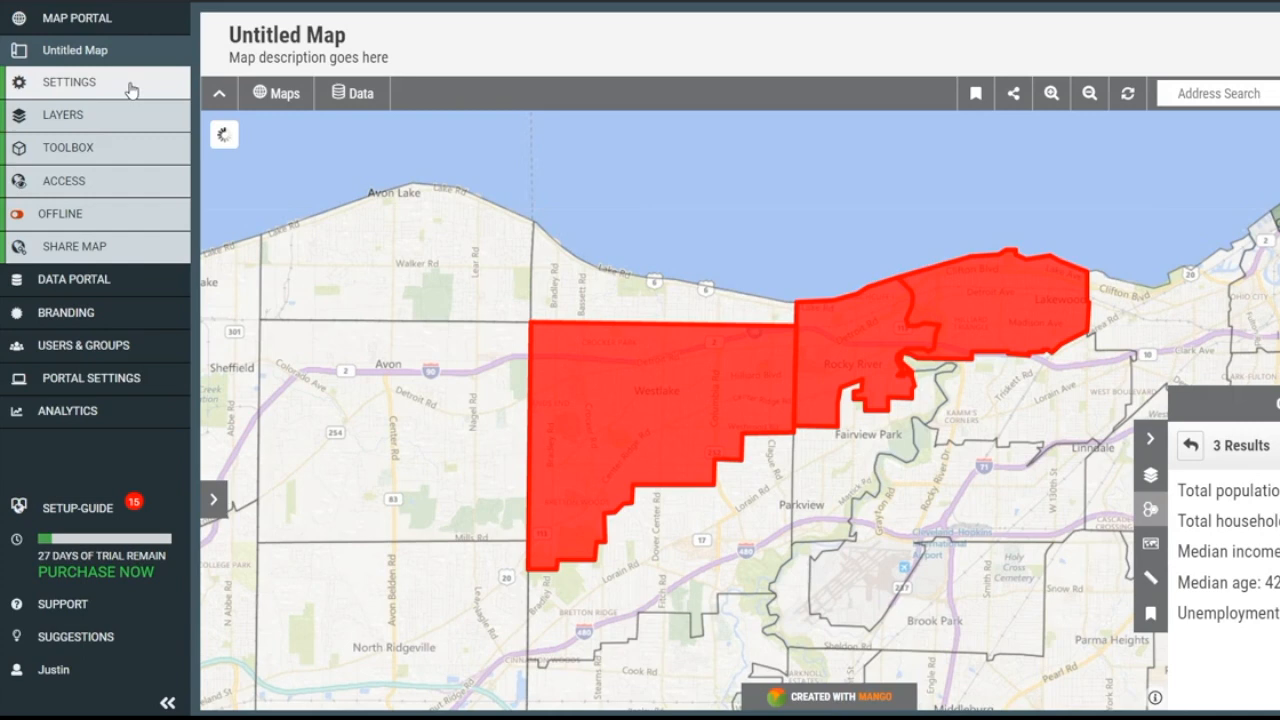
Title the map "Cleveland Territories", clear its placeholder description and save the map settings
click(130, 88)
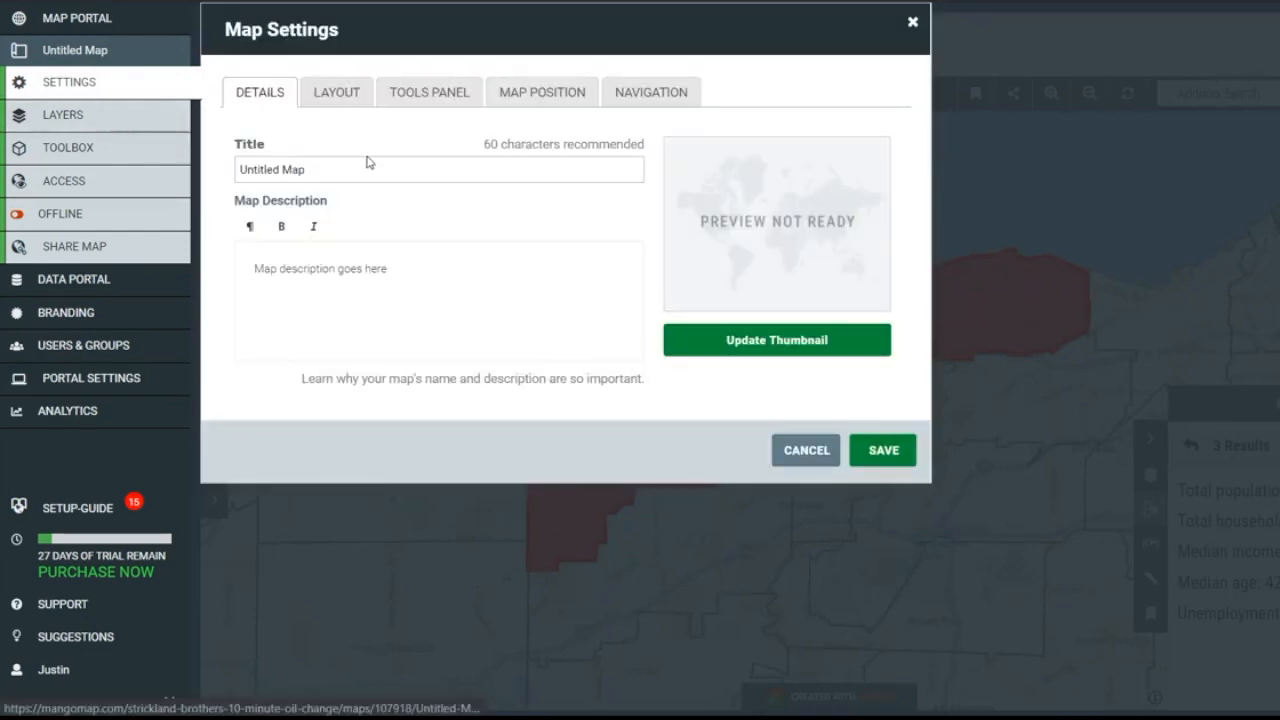
text(Cleveland Territories)
click(548, 294)
key(BackSpace)
key(BackSpace)
key(BackSpace)
key(BackSpace)
key(BackSpace)
key(BackSpace)
key(BackSpace)
key(BackSpace)
key(BackSpace)
key(BackSpace)
key(BackSpace)
key(BackSpace)
key(BackSpace)
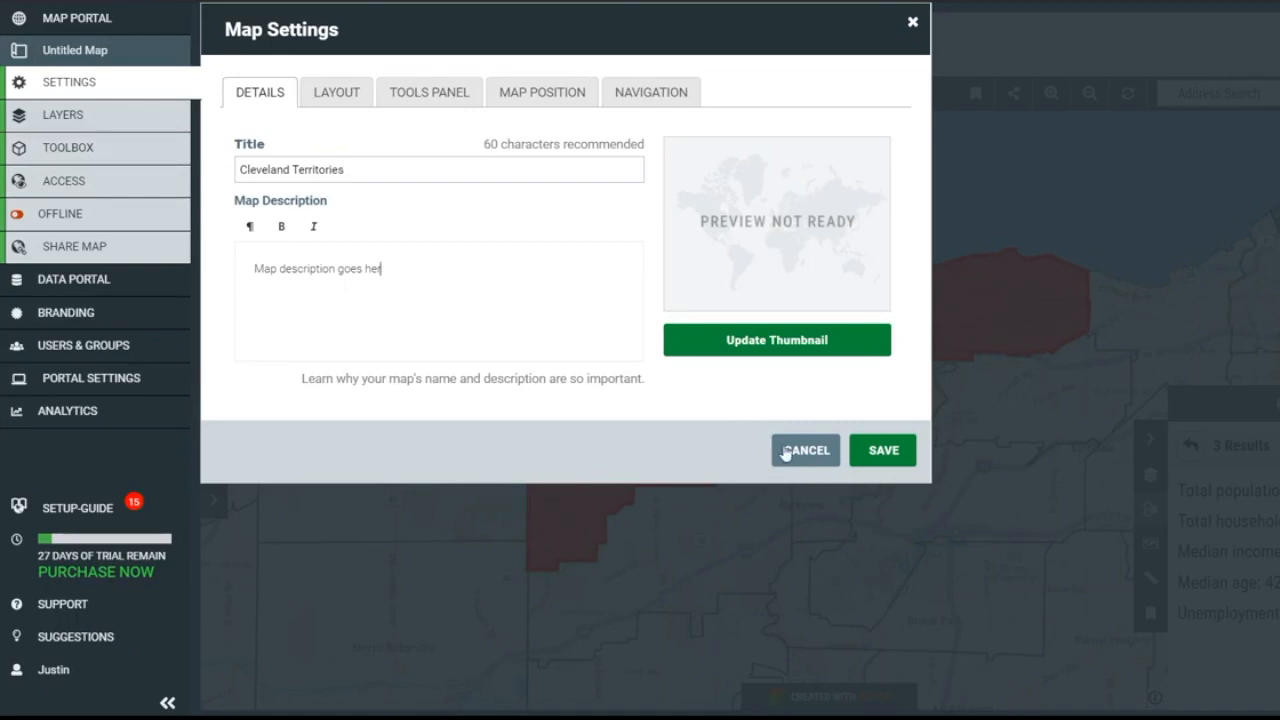
key(BackSpace)
key(BackSpace)
key(BackSpace)
key(BackSpace)
key(BackSpace)
key(BackSpace)
key(BackSpace)
key(BackSpace)
key(BackSpace)
key(BackSpace)
key(BackSpace)
key(BackSpace)
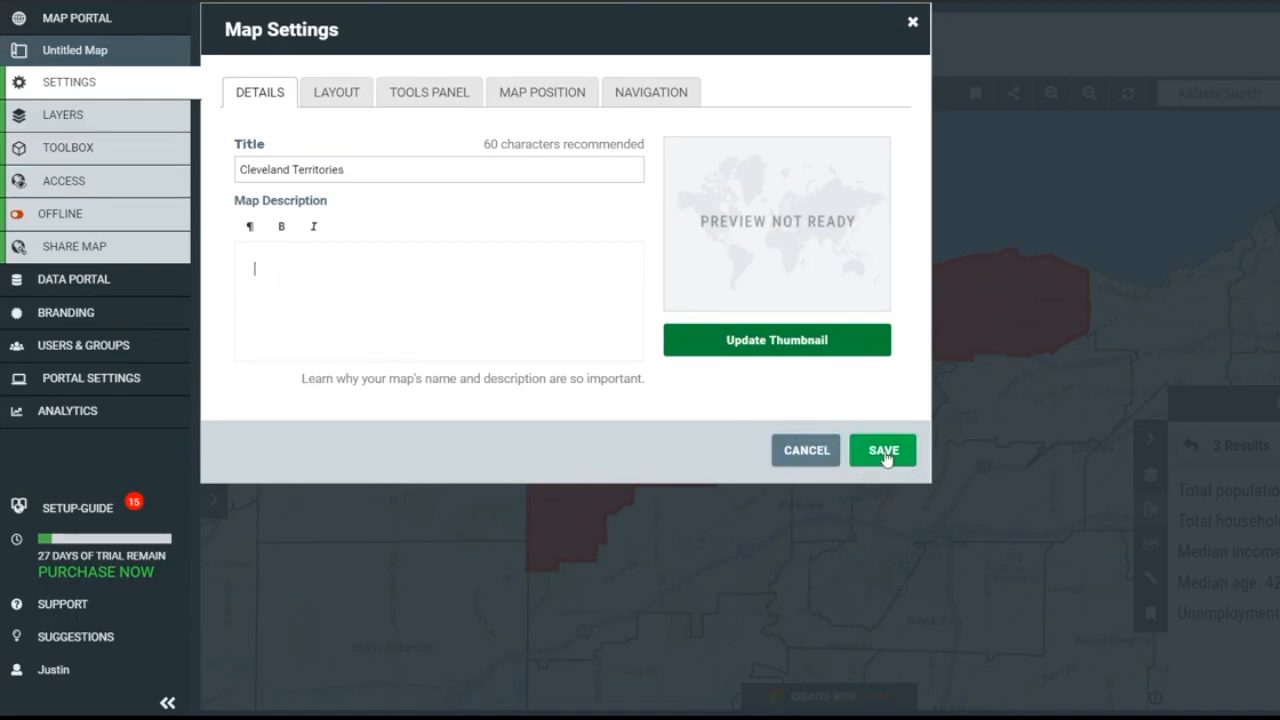
click(884, 452)
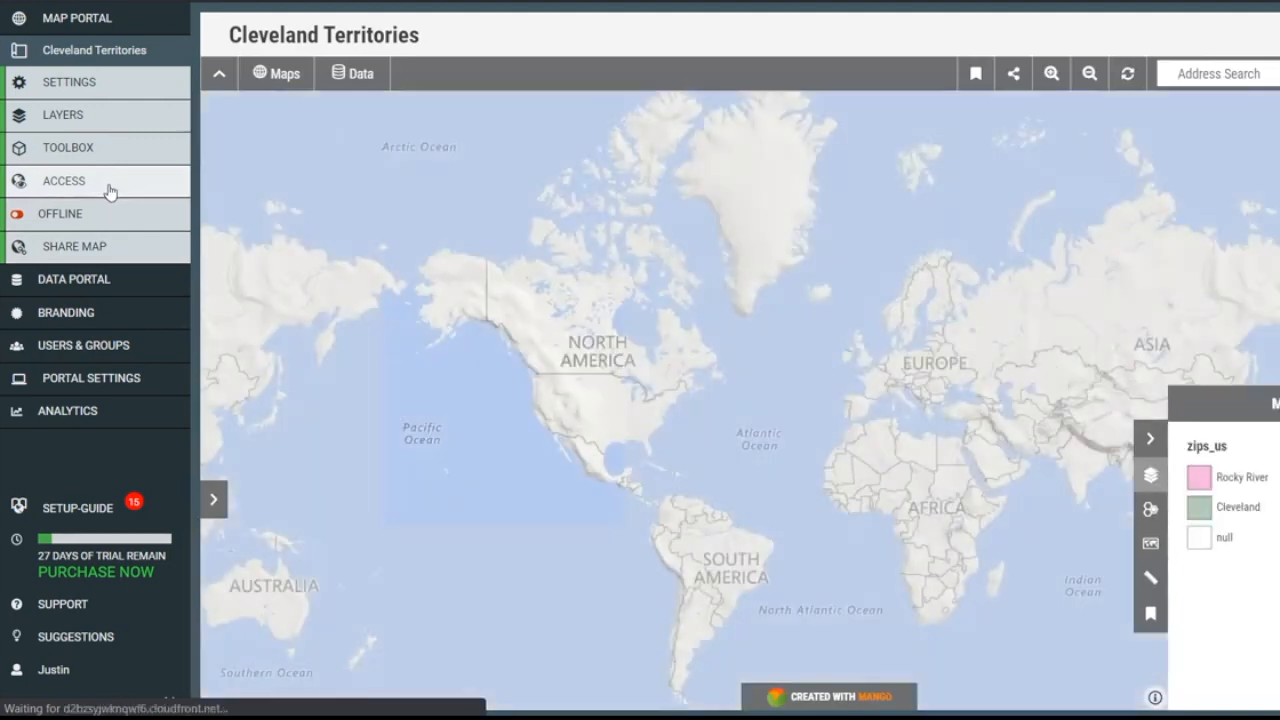
Set the map's access level to Hidden and save the access settings
click(109, 188)
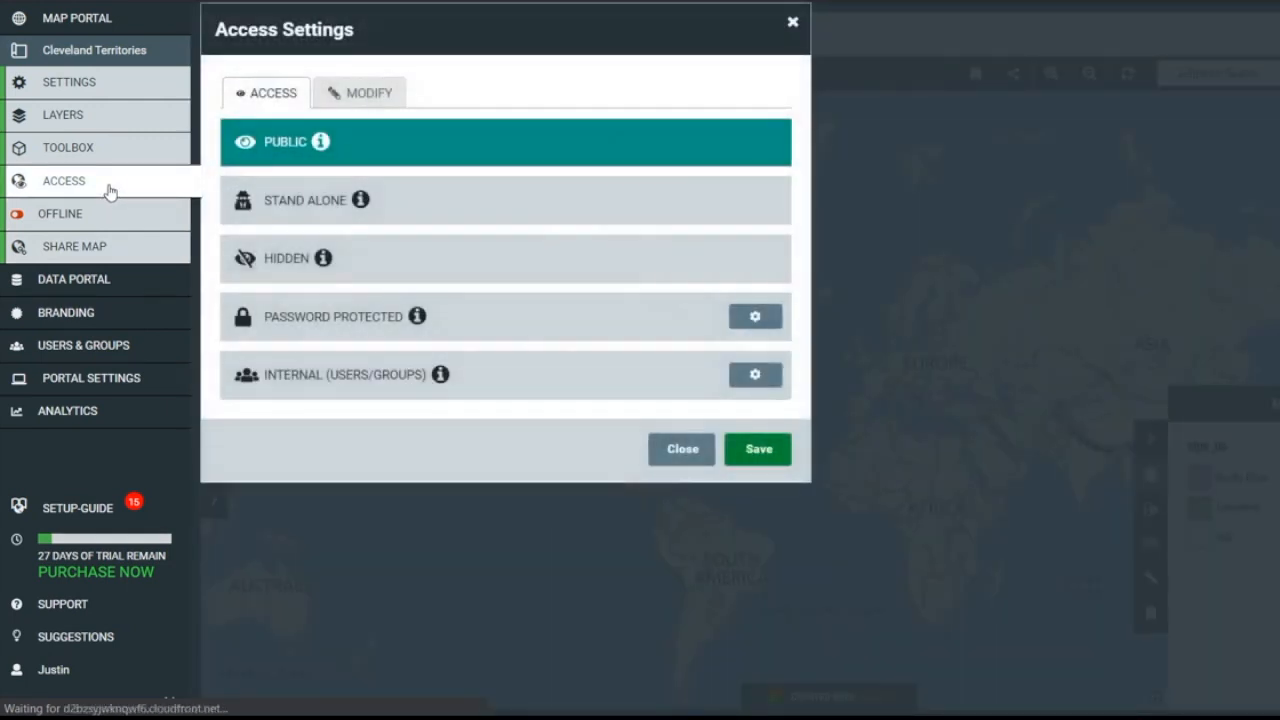
click(508, 263)
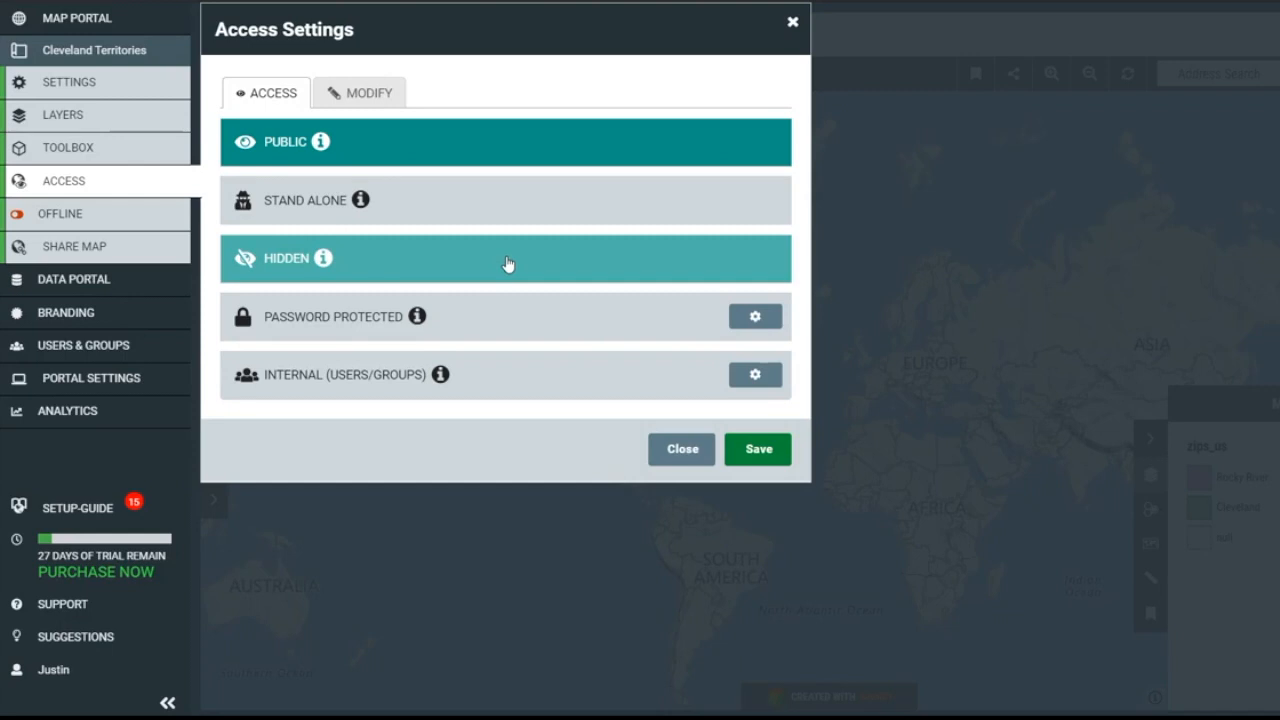
click(508, 263)
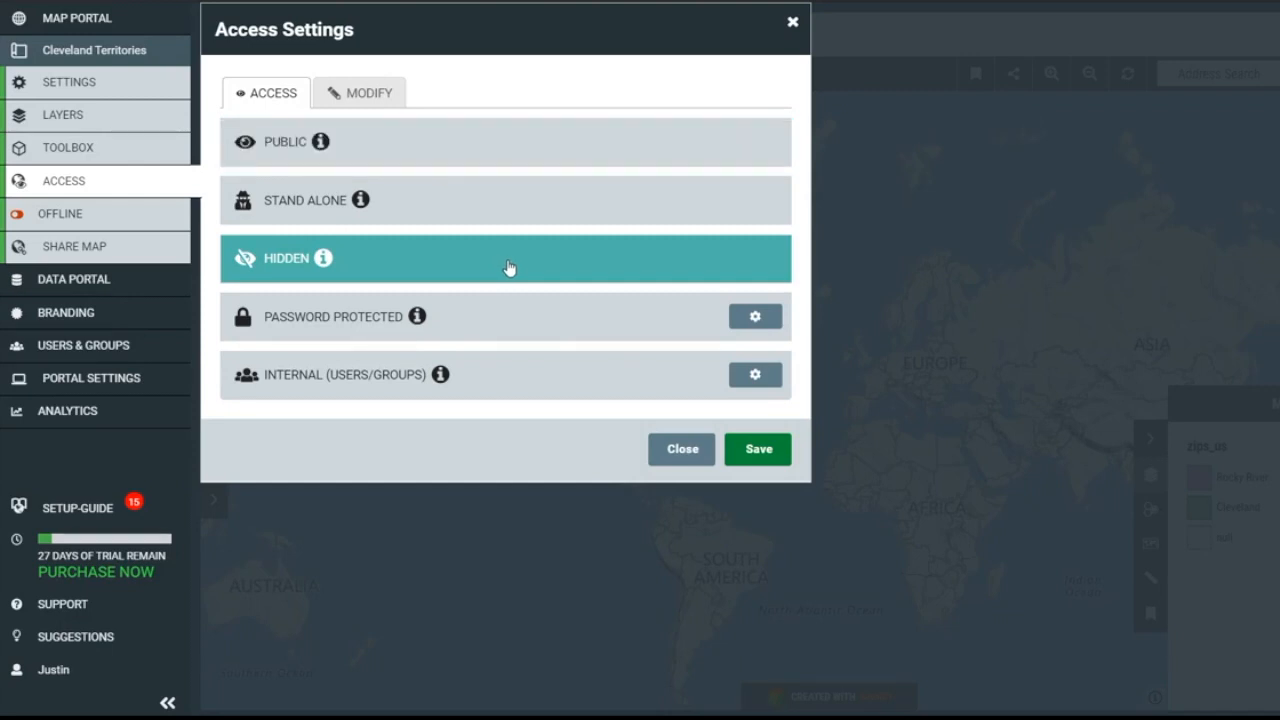
click(764, 451)
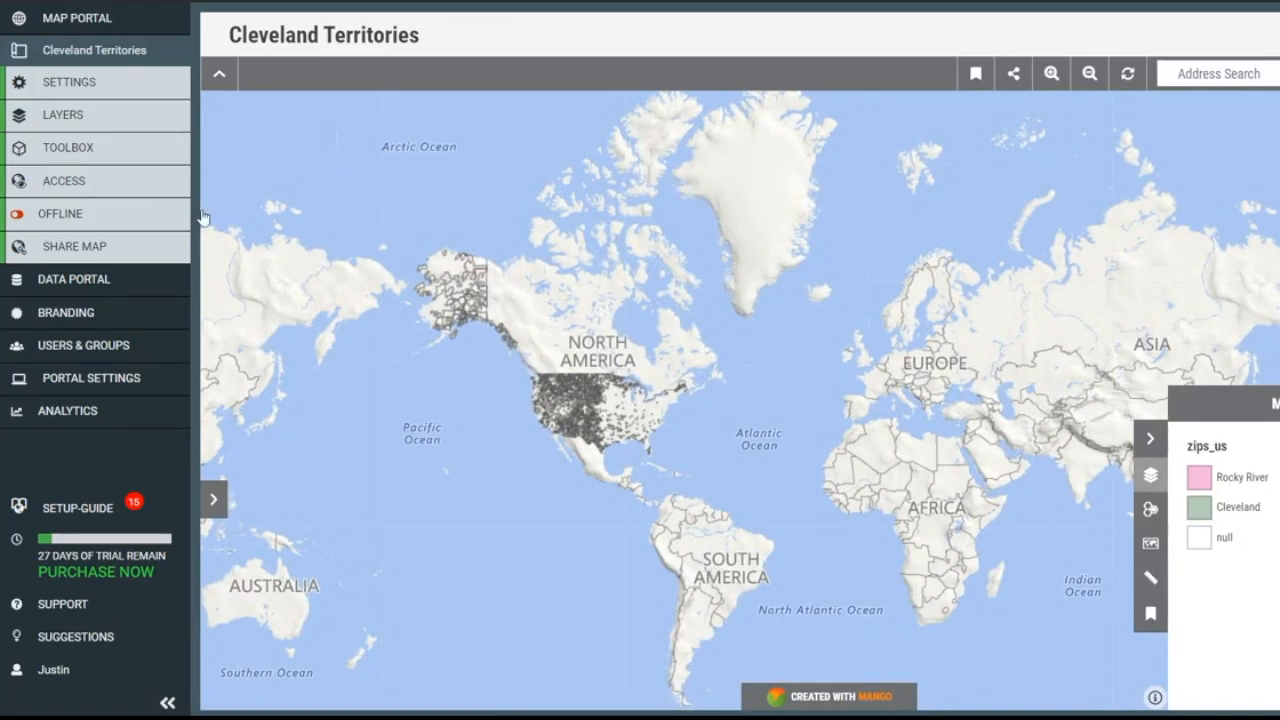
Put the map online, view its social sharing link and options, and close the sharing dialog
click(133, 216)
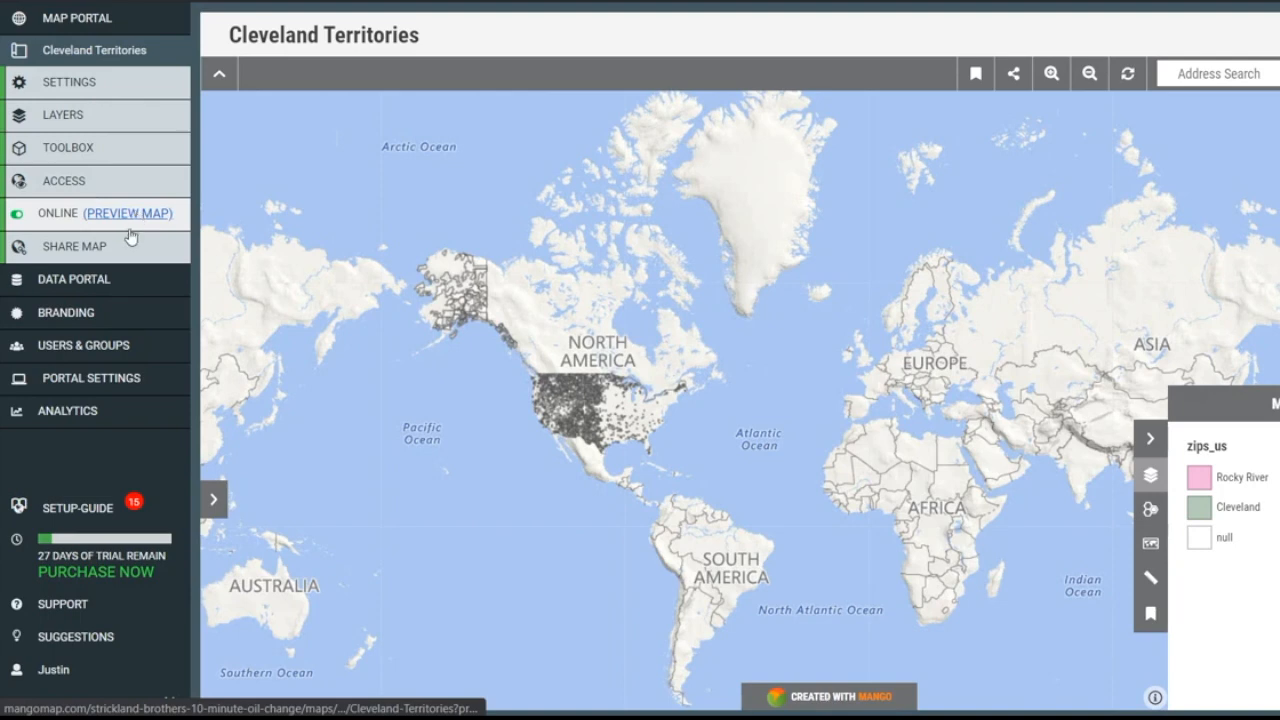
click(118, 250)
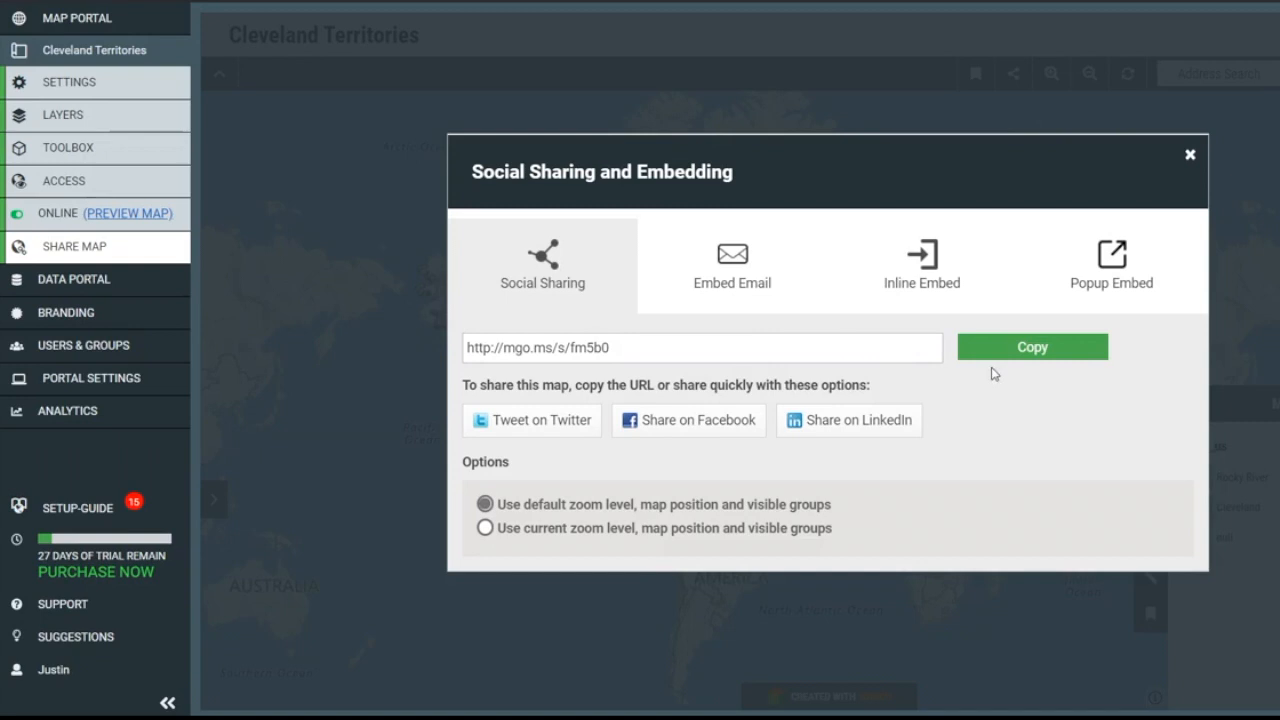
click(1190, 156)
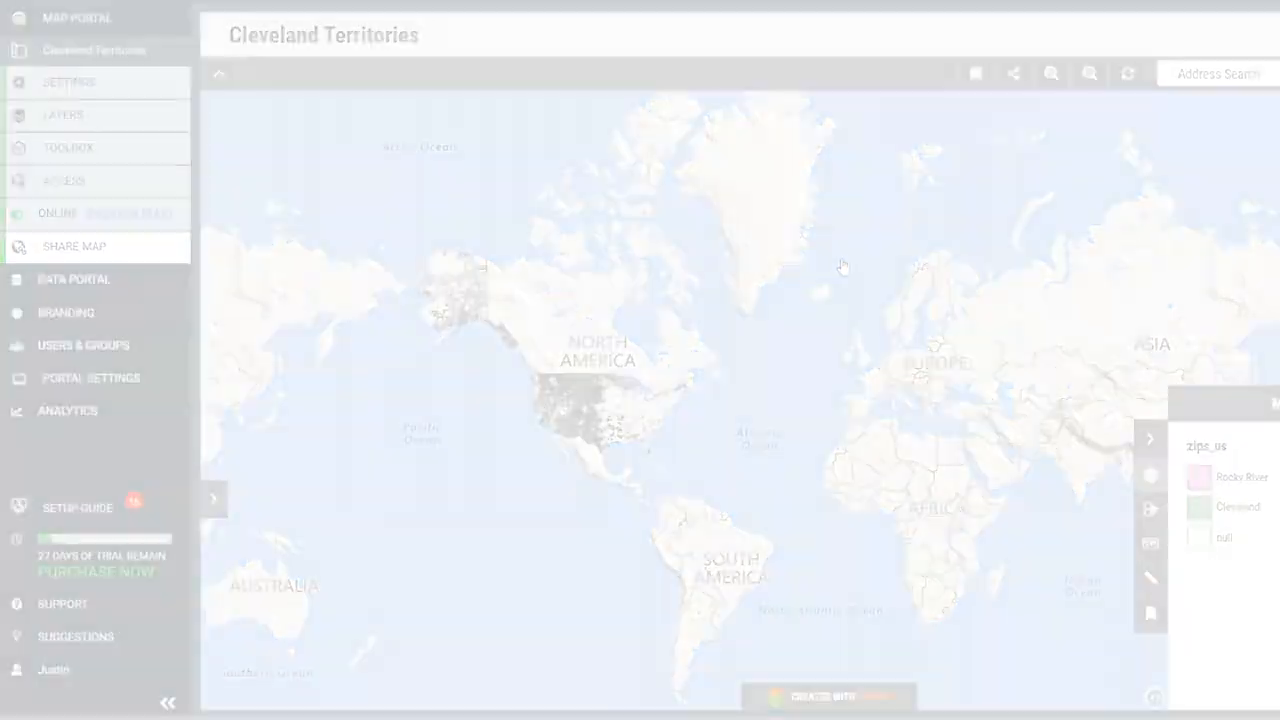